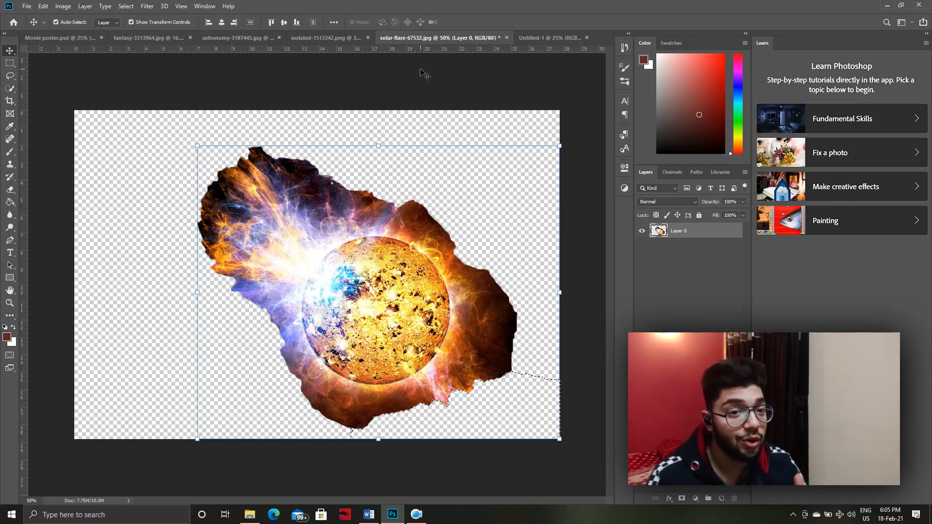
- Check the finished poster and the blank page, unlock the fantasy-3313964.jpg background, and copy that image into Untitled-1
left_click(41, 37)
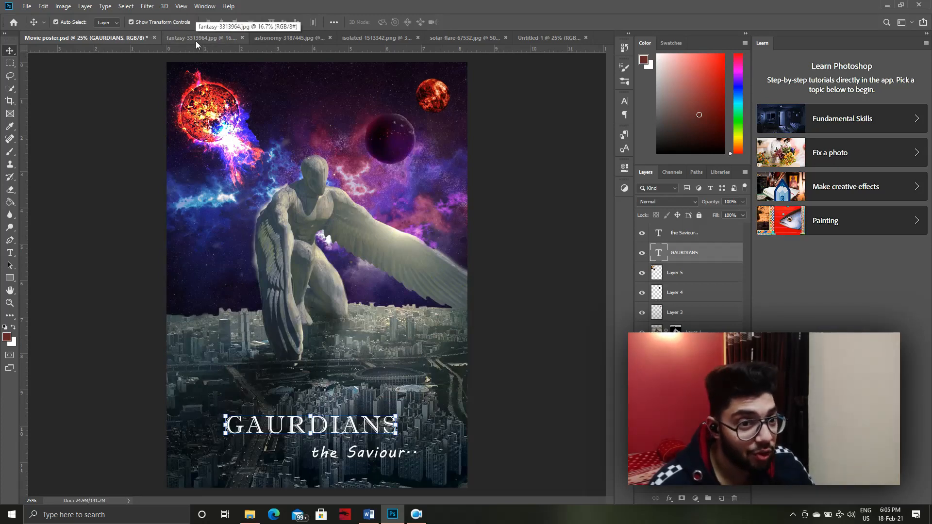
left_click(526, 39)
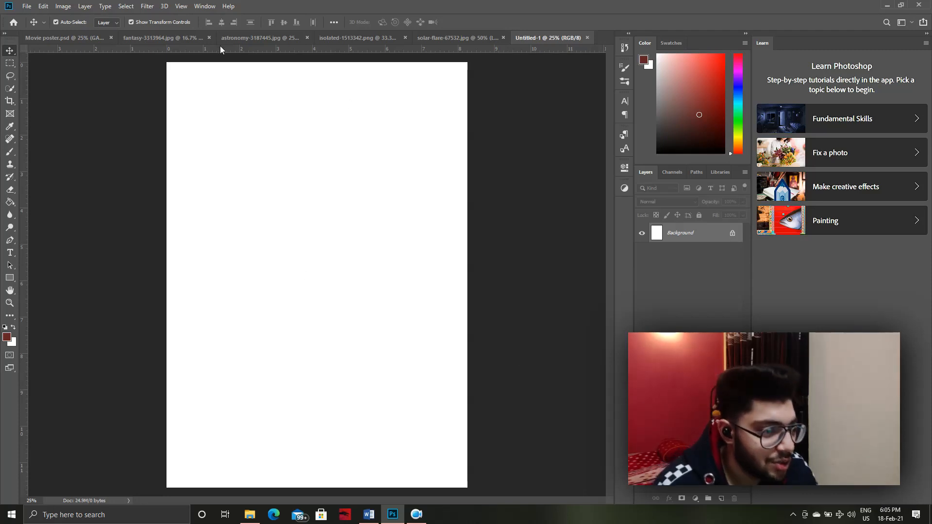
left_click(164, 38)
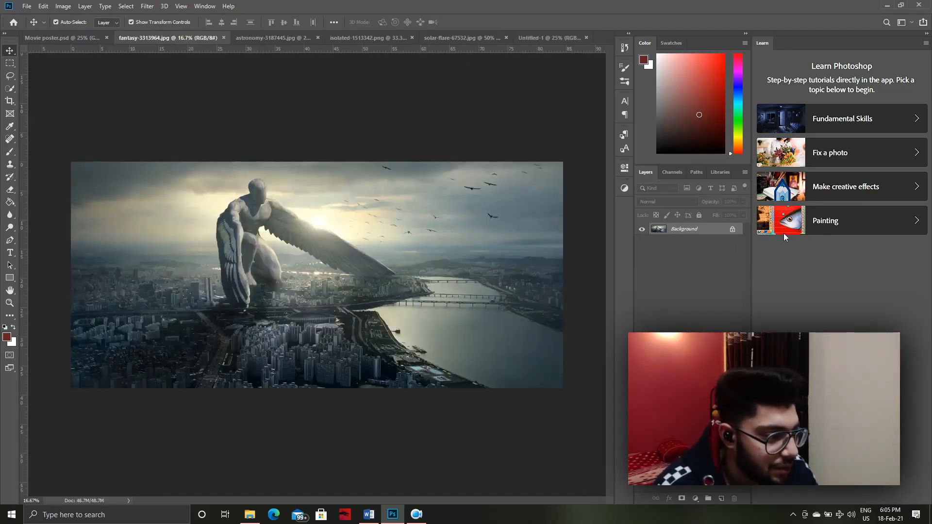
left_click(733, 230)
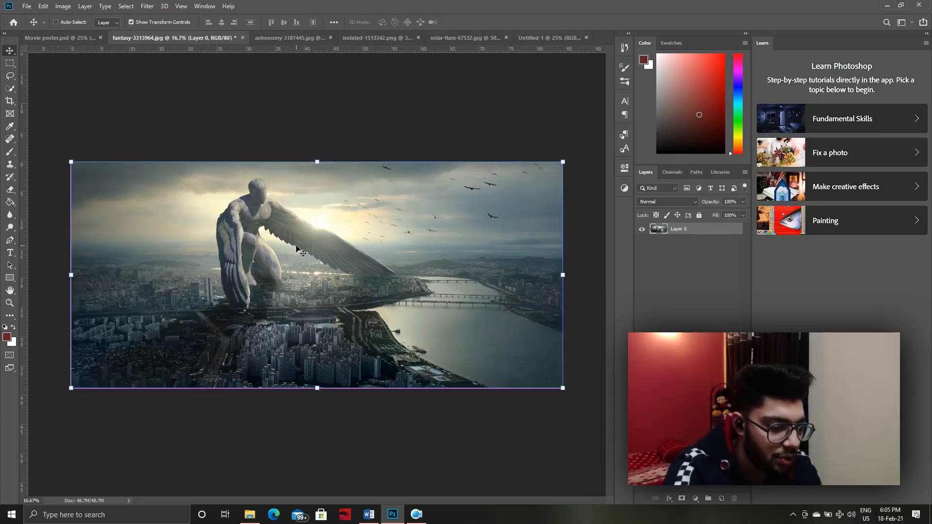
left_click_drag(515, 51, 301, 243)
left_click_drag(336, 195, 324, 195)
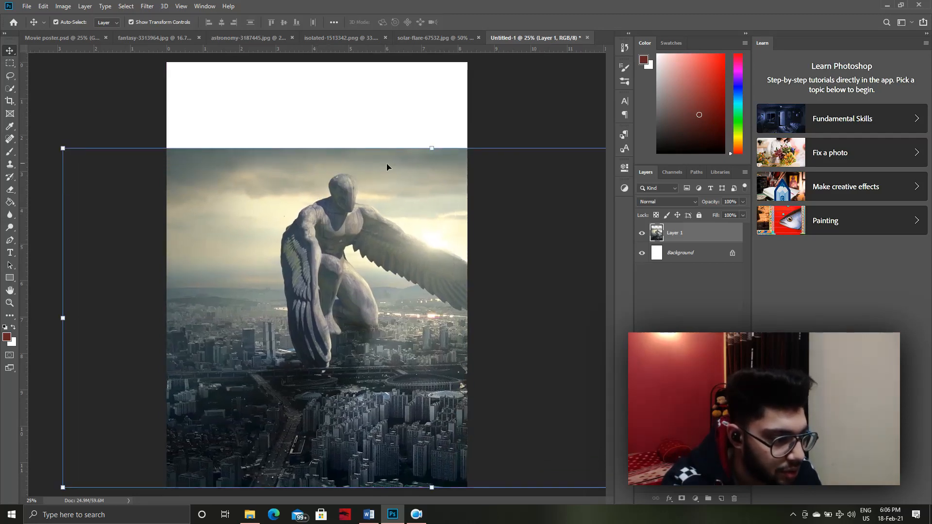
- Scale the statue image to about 90% width and 104% height, aligning it with the lower edge of the page
left_click(434, 148)
left_click_drag(434, 148, 431, 114)
left_click_drag(395, 228, 340, 228)
scroll(339, 226, "down", 2)
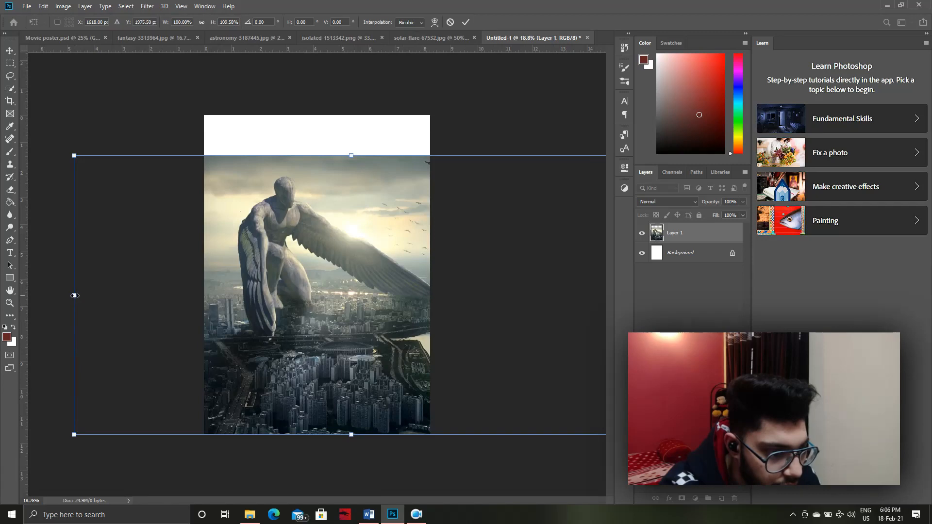
left_click_drag(74, 295, 130, 291)
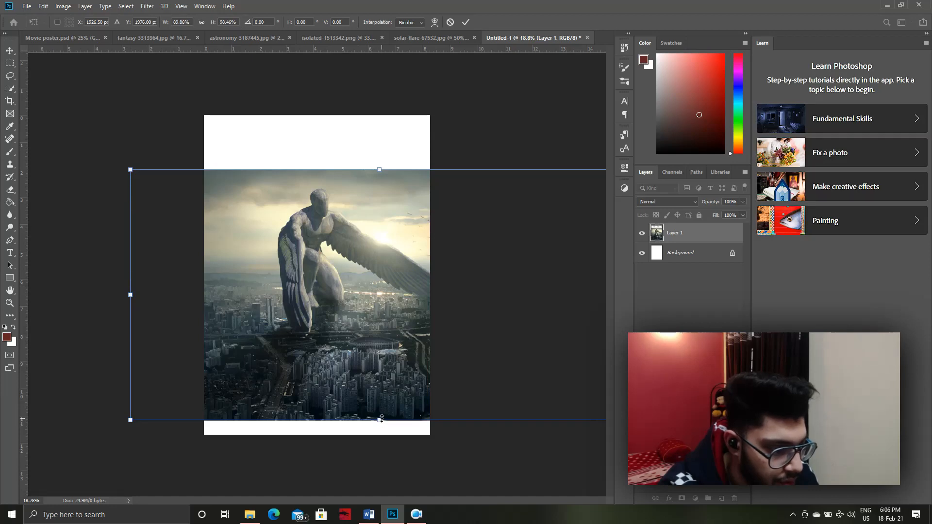
left_click_drag(381, 419, 380, 434)
left_click_drag(347, 328, 317, 328)
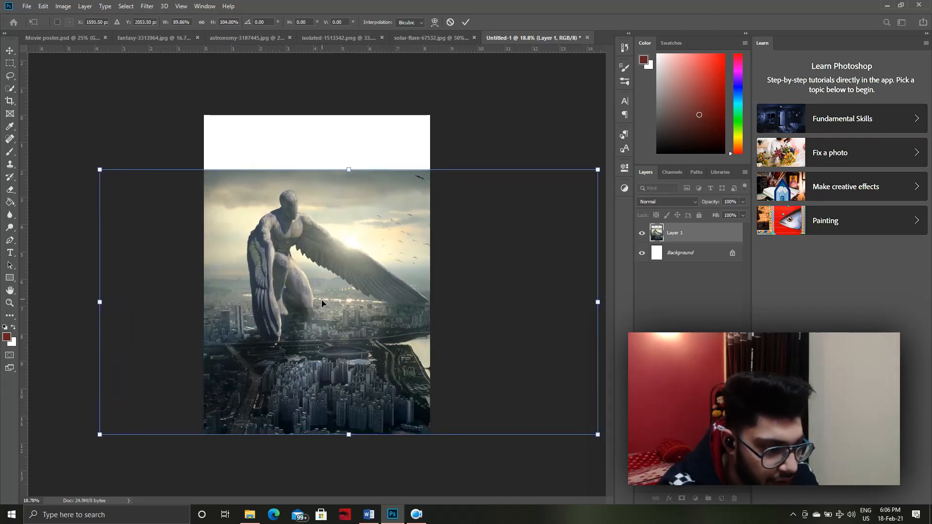
- Unlock the astronomy-3187445.jpg background, copy the nebula over the upper part of Untitled-1, and place its layer beneath the statue layer
left_click(240, 38)
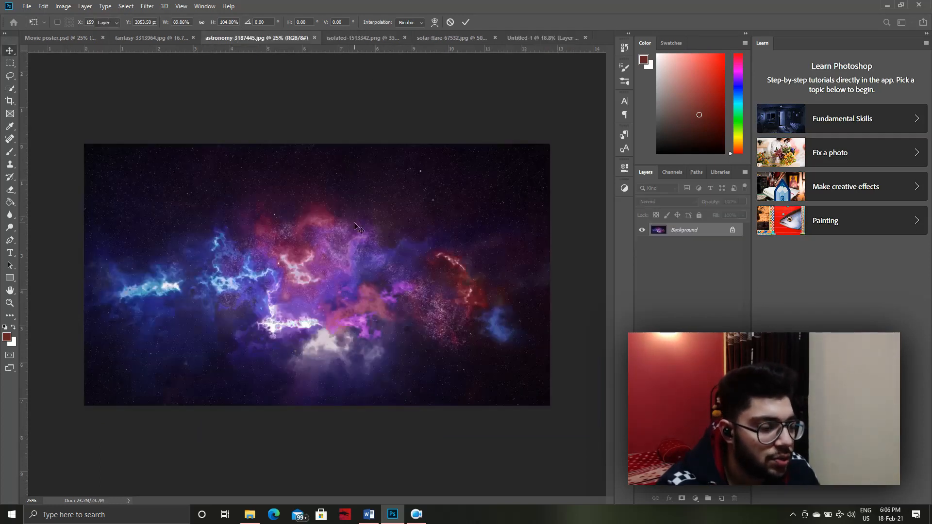
left_click(732, 230)
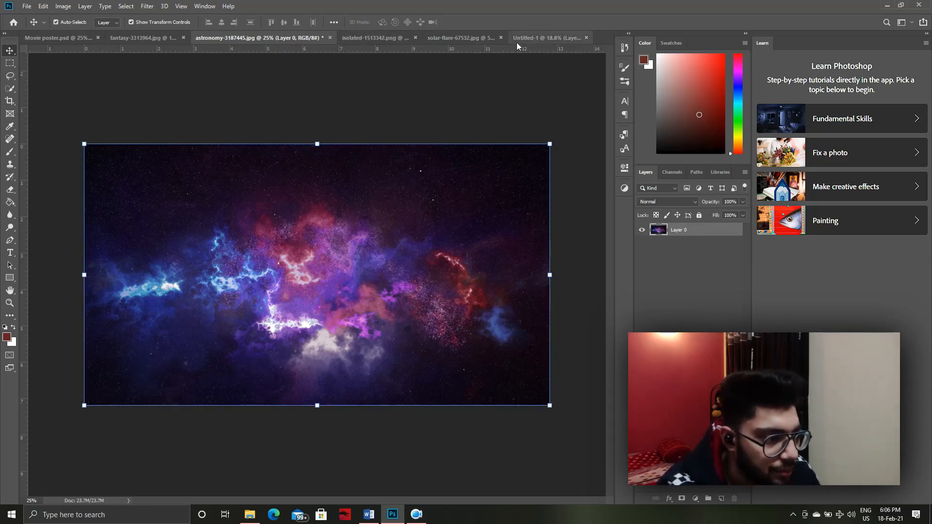
left_click_drag(517, 47, 344, 188)
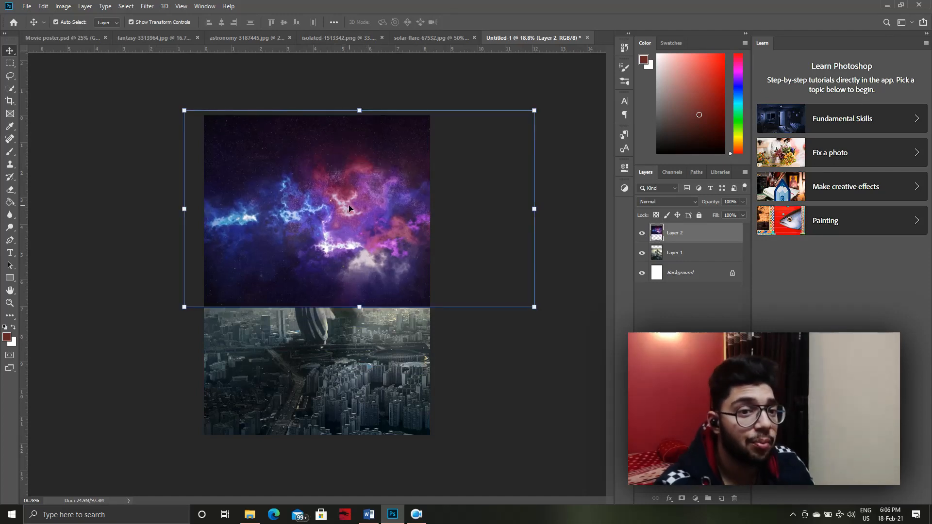
left_click_drag(675, 234, 690, 259)
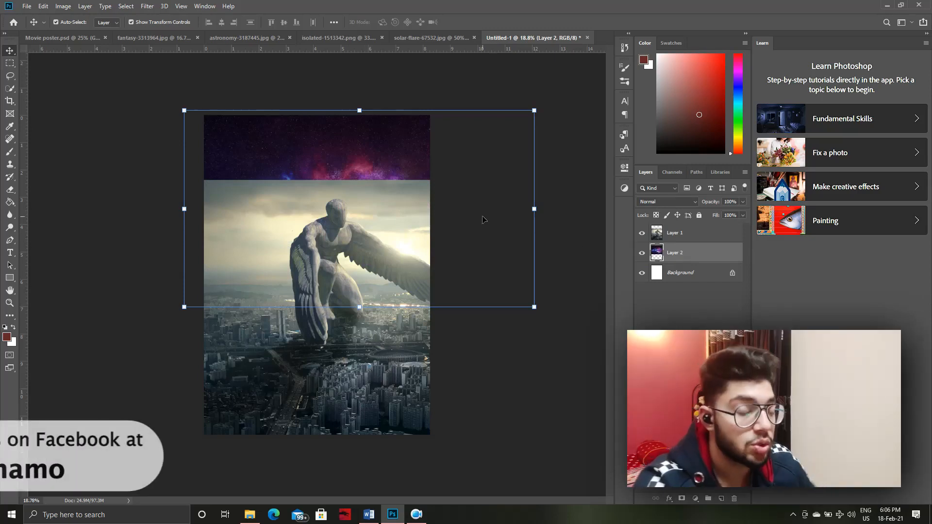
mouse_move(372, 161)
left_mouse_down()
mouse_move(374, 144)
mouse_move(362, 165)
left_mouse_up()
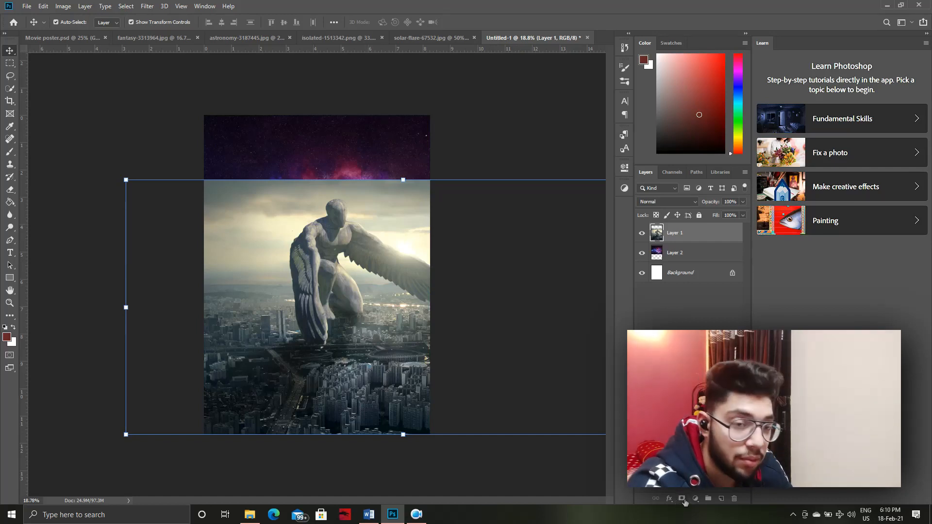
- Add a layer mask to the statue layer and set up a soft black Brush of 105 px
left_click(683, 499)
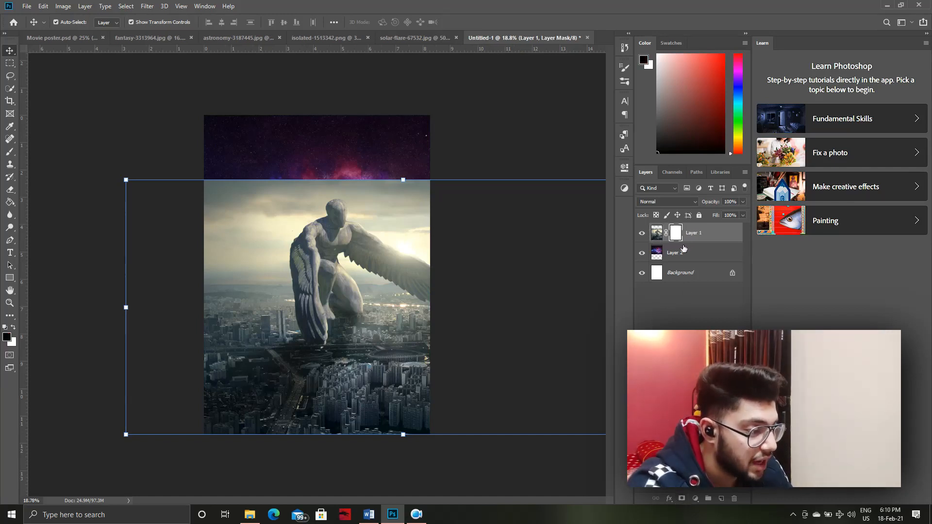
left_click(10, 154)
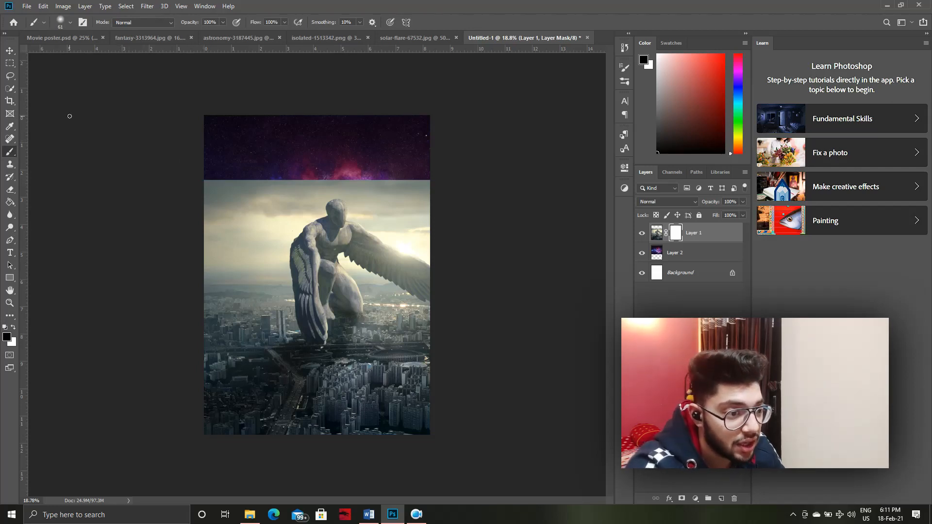
left_click(66, 25)
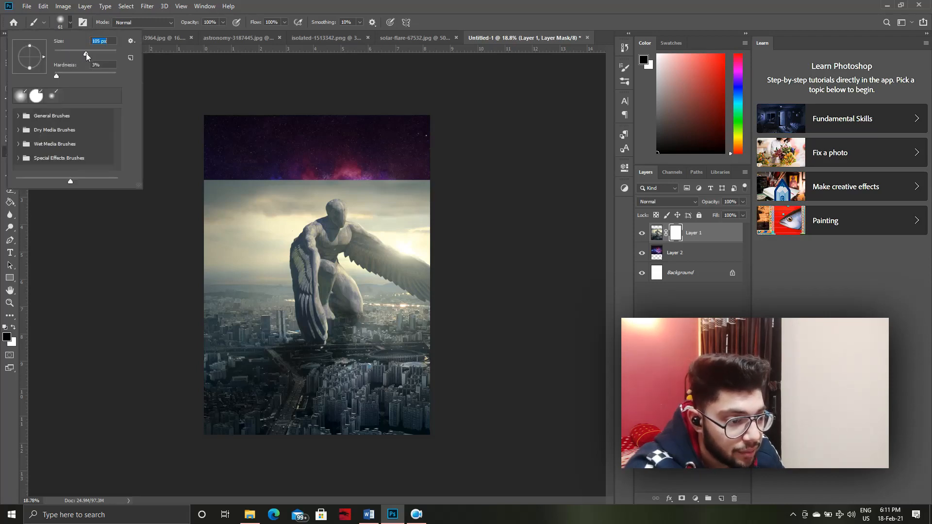
key("Return")
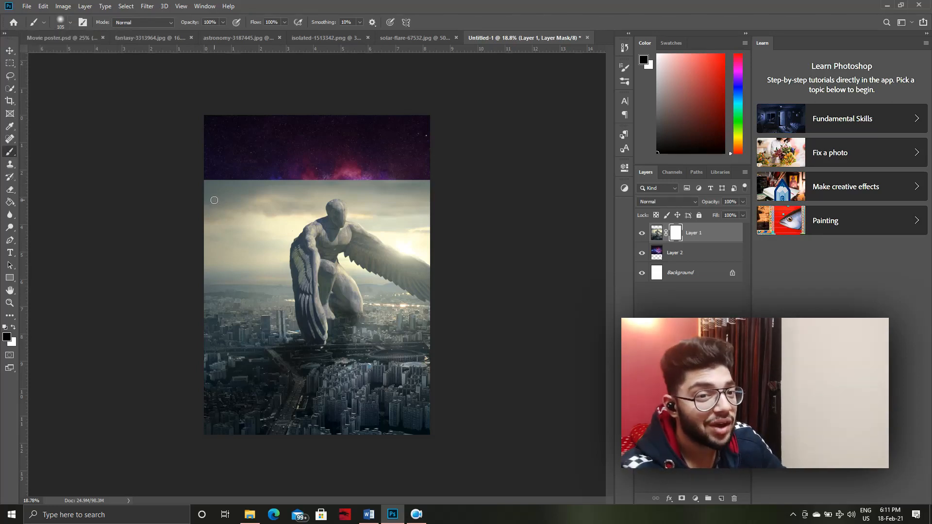
- Paint a black test stroke on the mask at the sky's upper-left corner and restore the area with white
mouse_move(214, 200)
left_mouse_down()
mouse_move(208, 215)
mouse_move(239, 181)
left_mouse_up()
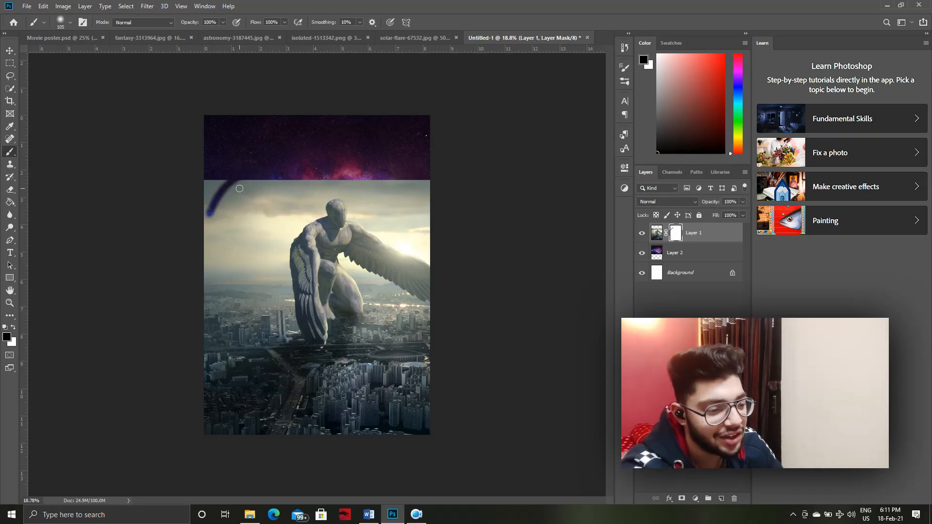
left_click(13, 329)
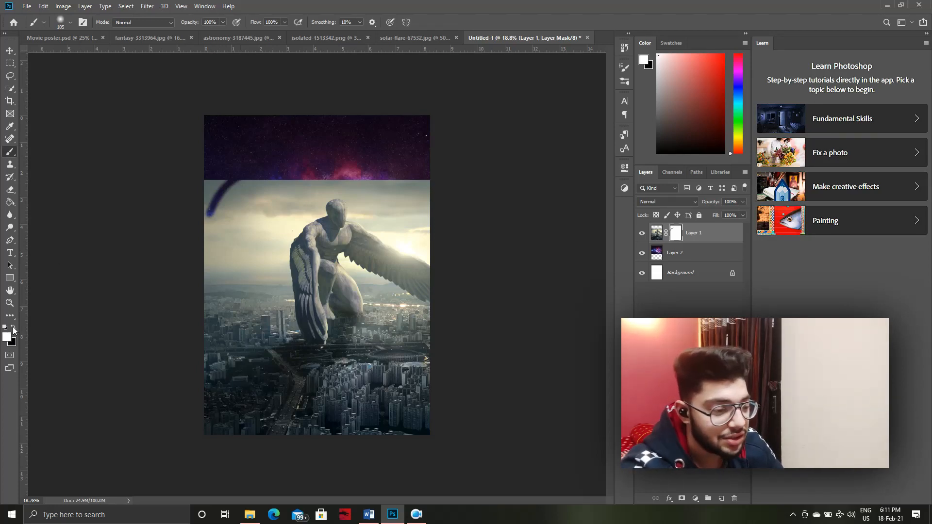
mouse_move(247, 171)
left_mouse_down()
mouse_move(209, 218)
mouse_move(231, 178)
mouse_move(222, 208)
mouse_move(243, 184)
left_mouse_up()
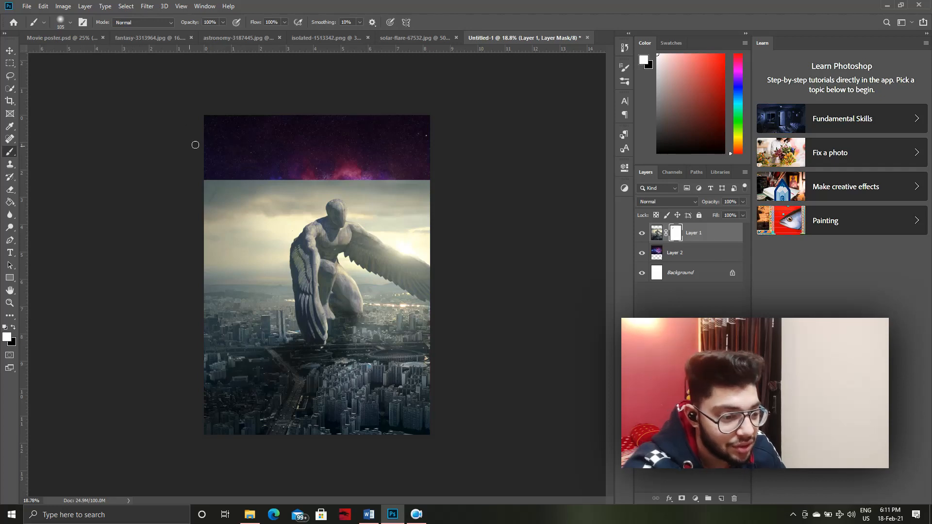
left_click(13, 329)
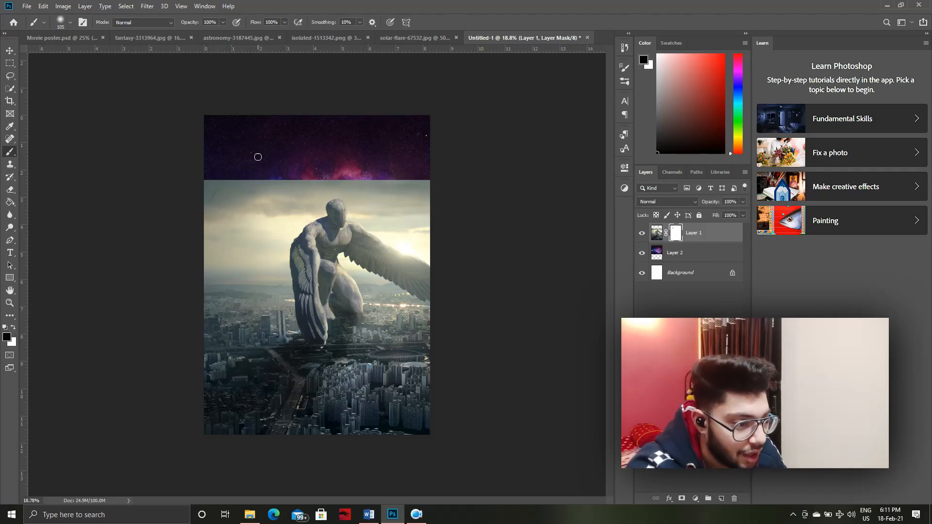
- Paint the mask black over the sky to the left of the statue, trying a white restoring stroke and repainting it black
mouse_move(211, 196)
left_mouse_down()
mouse_move(235, 158)
mouse_move(206, 182)
mouse_move(213, 204)
mouse_move(192, 259)
mouse_move(201, 219)
mouse_move(200, 264)
mouse_move(244, 179)
mouse_move(221, 225)
mouse_move(243, 178)
mouse_move(217, 204)
mouse_move(264, 176)
mouse_move(227, 193)
mouse_move(171, 177)
mouse_move(329, 185)
mouse_move(305, 176)
mouse_move(228, 194)
mouse_move(193, 250)
mouse_move(234, 224)
mouse_move(170, 247)
mouse_move(197, 239)
mouse_move(189, 251)
mouse_move(267, 198)
mouse_move(227, 230)
left_mouse_up()
mouse_move(204, 258)
left_mouse_down()
mouse_move(249, 190)
mouse_move(229, 196)
mouse_move(341, 173)
mouse_move(313, 173)
left_mouse_up()
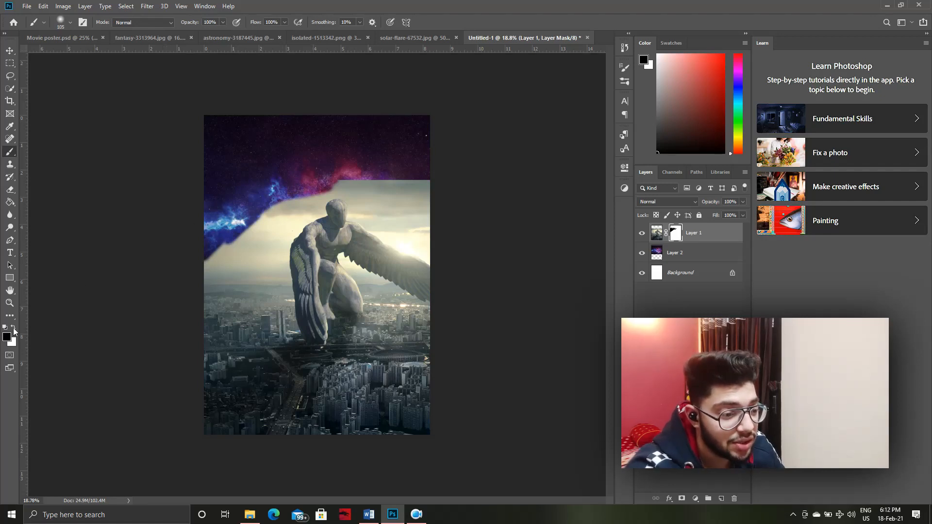
left_click(13, 328)
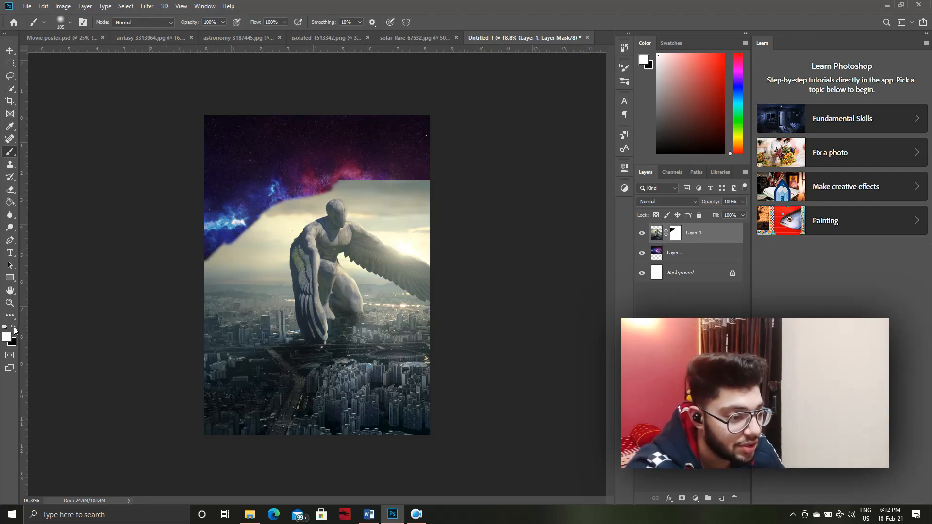
mouse_move(253, 232)
left_mouse_down()
mouse_move(194, 237)
mouse_move(240, 227)
left_mouse_up()
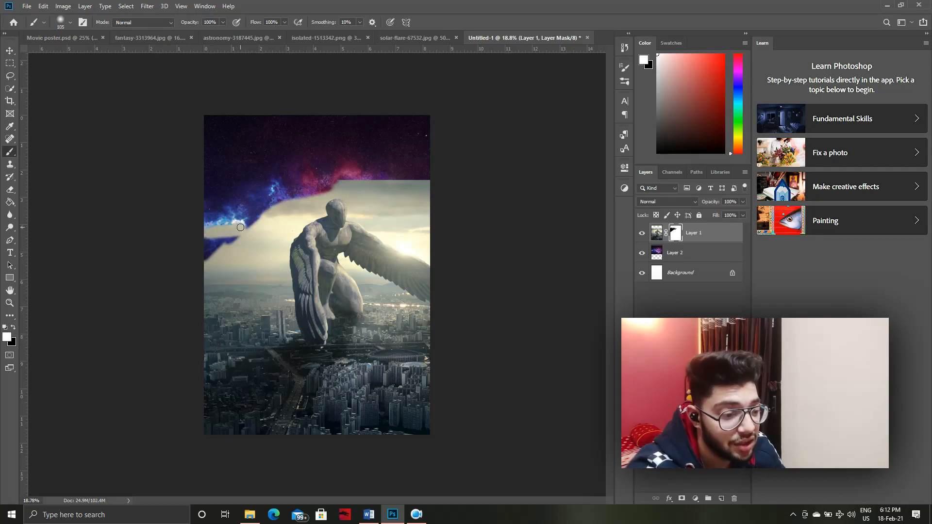
left_click(14, 326)
mouse_move(202, 236)
left_mouse_down()
mouse_move(189, 262)
mouse_move(208, 262)
mouse_move(224, 238)
mouse_move(191, 252)
mouse_move(222, 239)
mouse_move(193, 243)
mouse_move(262, 200)
mouse_move(303, 192)
mouse_move(267, 207)
mouse_move(276, 208)
mouse_move(199, 269)
mouse_move(279, 221)
mouse_move(249, 249)
mouse_move(274, 238)
mouse_move(205, 294)
mouse_move(236, 274)
left_mouse_up()
- Mask out the remaining sky between the statue's left wing and the city skyline, following the horizon up to the wing's edge
scroll(238, 275, "up", 3)
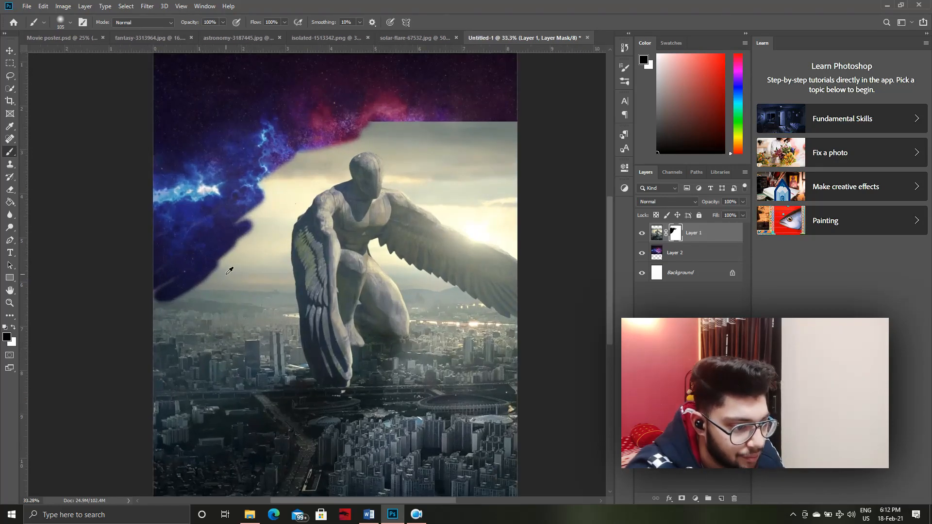
scroll(229, 267, "up", 3)
scroll(226, 270, "up", 3)
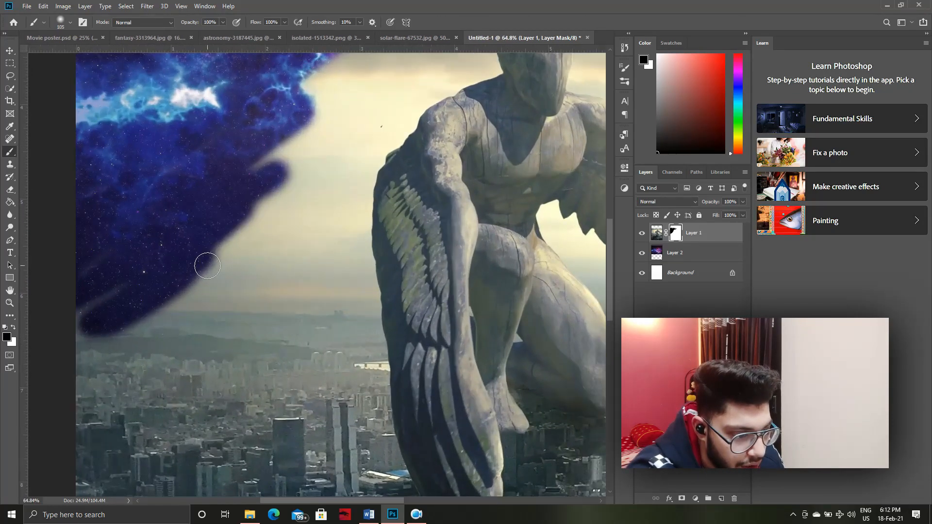
scroll(170, 265, "down", 2)
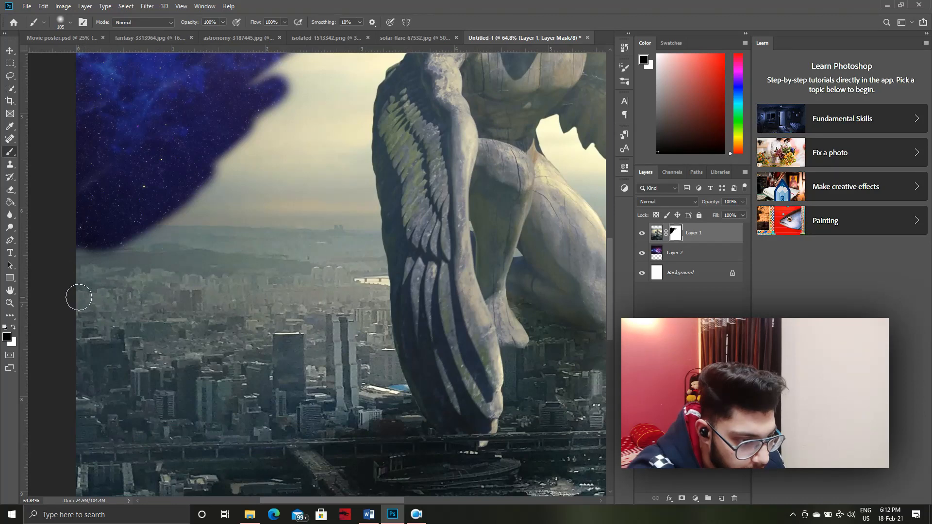
mouse_move(76, 298)
left_mouse_down()
mouse_move(175, 293)
mouse_move(182, 279)
mouse_move(215, 292)
mouse_move(386, 284)
left_mouse_up()
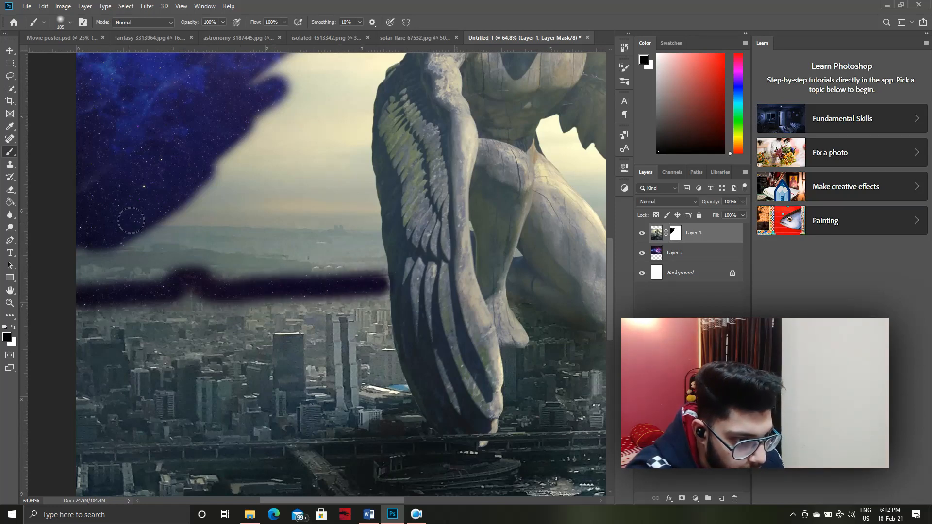
mouse_move(131, 221)
left_mouse_down()
mouse_move(167, 172)
mouse_move(73, 227)
mouse_move(95, 253)
mouse_move(67, 258)
left_mouse_up()
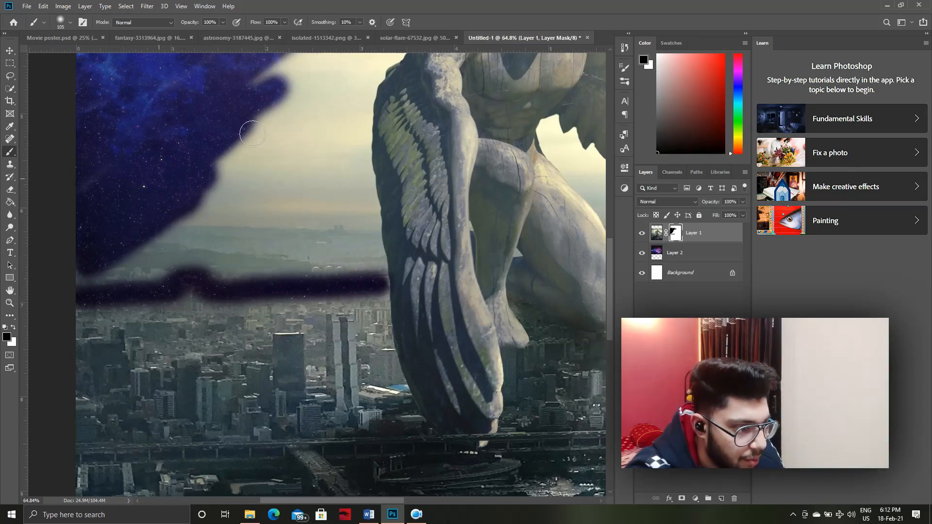
mouse_move(252, 134)
left_mouse_down()
mouse_move(315, 106)
mouse_move(265, 115)
mouse_move(269, 84)
mouse_move(296, 75)
mouse_move(180, 196)
mouse_move(78, 253)
mouse_move(70, 270)
mouse_move(42, 270)
mouse_move(109, 270)
mouse_move(195, 230)
mouse_move(109, 270)
mouse_move(121, 268)
mouse_move(72, 270)
mouse_move(161, 264)
mouse_move(139, 267)
mouse_move(271, 197)
mouse_move(229, 237)
mouse_move(312, 109)
mouse_move(276, 162)
mouse_move(305, 200)
mouse_move(225, 207)
mouse_move(236, 215)
mouse_move(176, 258)
mouse_move(263, 251)
mouse_move(247, 252)
mouse_move(331, 266)
mouse_move(256, 247)
mouse_move(294, 219)
mouse_move(251, 257)
mouse_move(250, 272)
mouse_move(210, 269)
mouse_move(206, 257)
mouse_move(200, 268)
mouse_move(84, 273)
mouse_move(362, 252)
mouse_move(381, 268)
mouse_move(297, 162)
mouse_move(318, 139)
mouse_move(342, 169)
mouse_move(304, 249)
mouse_move(305, 357)
mouse_move(354, 426)
mouse_move(364, 322)
mouse_move(404, 248)
mouse_move(599, 479)
mouse_move(423, 214)
mouse_move(427, 195)
mouse_move(510, 118)
mouse_move(479, 162)
mouse_move(339, 167)
mouse_move(573, 242)
mouse_move(369, 272)
mouse_move(475, 322)
mouse_move(403, 282)
left_mouse_up()
- Reduce the brush size to 37 px and mask out the bright sky fringe along the shoulder and upper wing edge
scroll(330, 160, "up", 5)
scroll(427, 194, "right", 2)
scroll(509, 118, "right", 5)
left_click(68, 23)
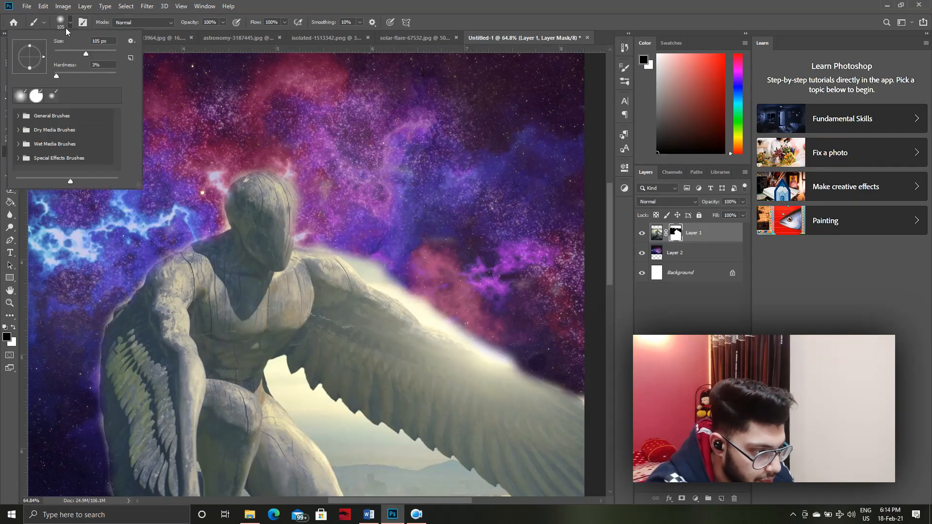
left_click_drag(86, 54, 73, 54)
left_click_drag(406, 286, 357, 258)
scroll(357, 328, "down", 4)
scroll(357, 329, "up", 6)
- Mask out the leftover sky around the outstretched wing with the fine brush, undoing one stray stroke
left_click_drag(343, 323, 601, 304)
mouse_move(390, 207)
left_mouse_down()
mouse_move(211, 74)
mouse_move(219, 141)
mouse_move(335, 296)
mouse_move(495, 276)
mouse_move(285, 129)
mouse_move(291, 121)
left_mouse_up()
key("ctrl+z")
mouse_move(224, 75)
left_mouse_down()
mouse_move(216, 99)
mouse_move(253, 114)
mouse_move(261, 189)
mouse_move(403, 303)
mouse_move(595, 292)
mouse_move(415, 245)
mouse_move(468, 214)
mouse_move(535, 267)
mouse_move(277, 143)
mouse_move(389, 243)
mouse_move(438, 208)
mouse_move(332, 152)
left_mouse_up()
scroll(369, 194, "down", 4)
scroll(487, 267, "up", 5)
left_click_drag(481, 233, 507, 255)
- Examine the masked edges along the outstretched wing, the left side of the statue and the city horizon
scroll(486, 243, "down", 8)
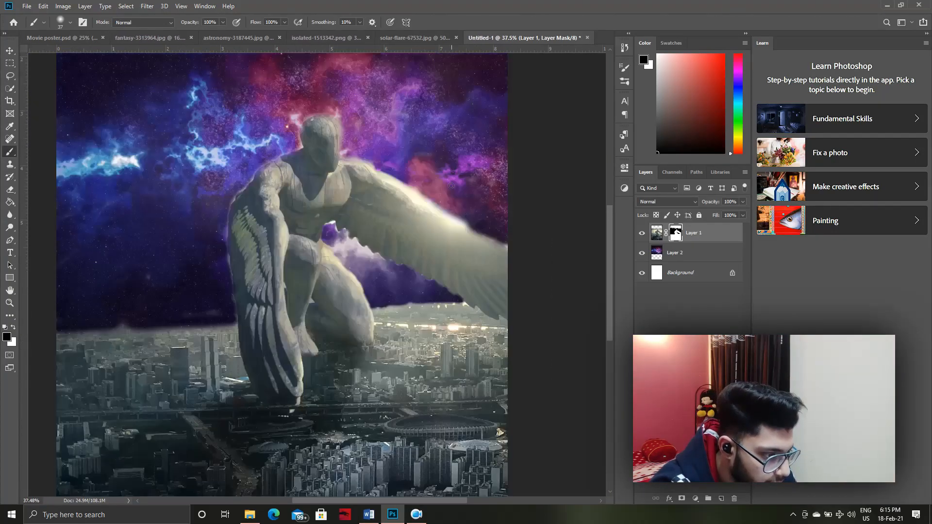
scroll(451, 185, "up", 8)
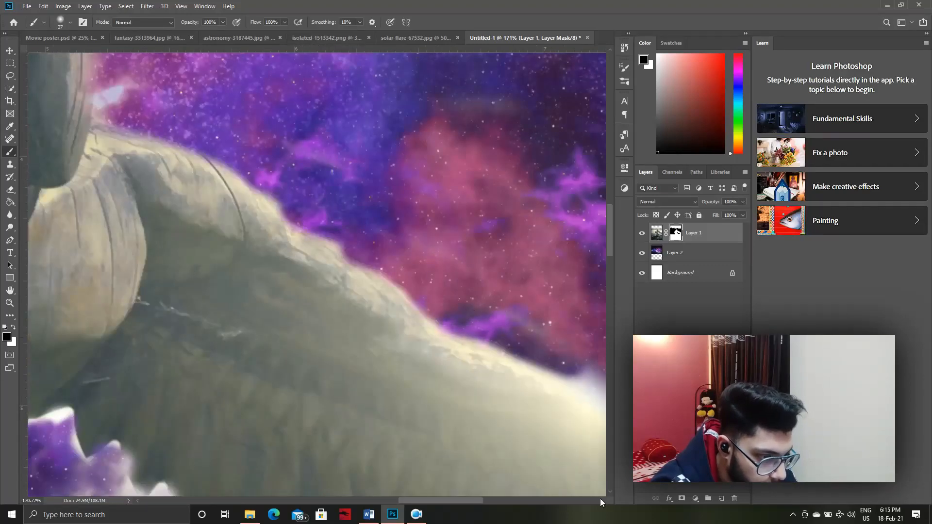
scroll(316, 272, "down", 4)
left_click_drag(441, 497, 253, 466)
scroll(264, 455, "up", 2)
scroll(311, 403, "down", 3)
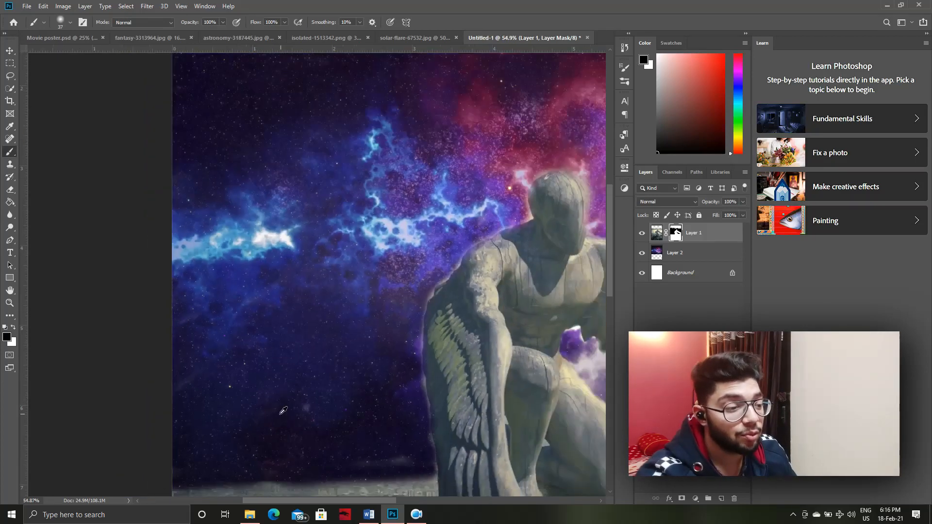
scroll(312, 403, "down", 4)
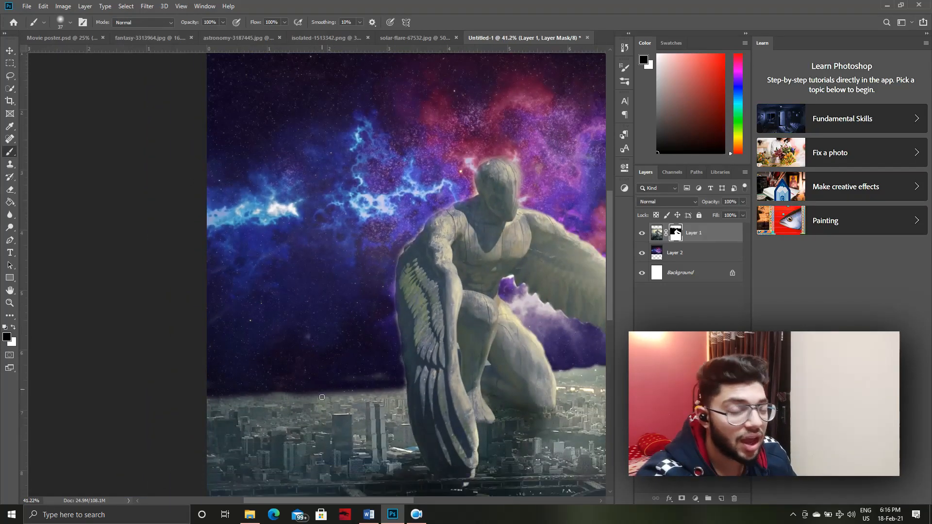
scroll(332, 391, "down", 1)
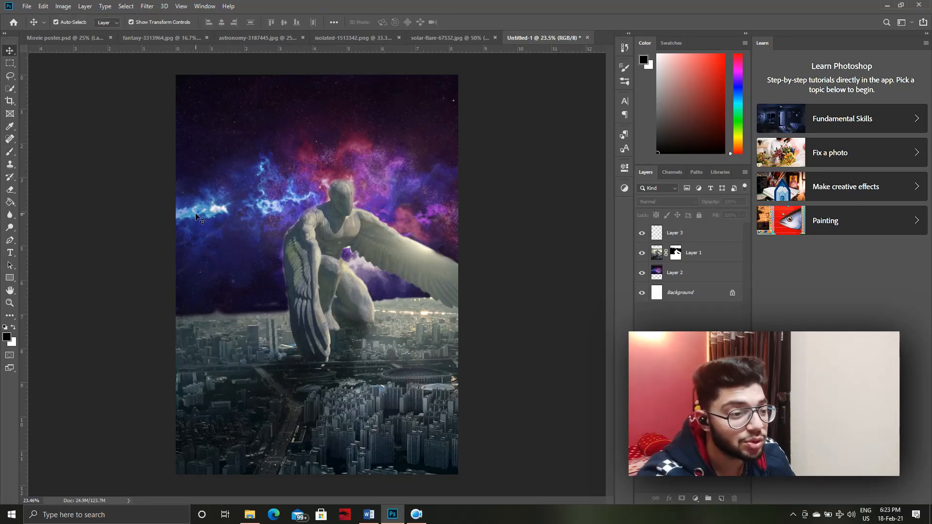
- Copy the flaring fire planet from Movie poster.psd into the Untitled-1 poster and place it in the upper-left sky
left_click(54, 38)
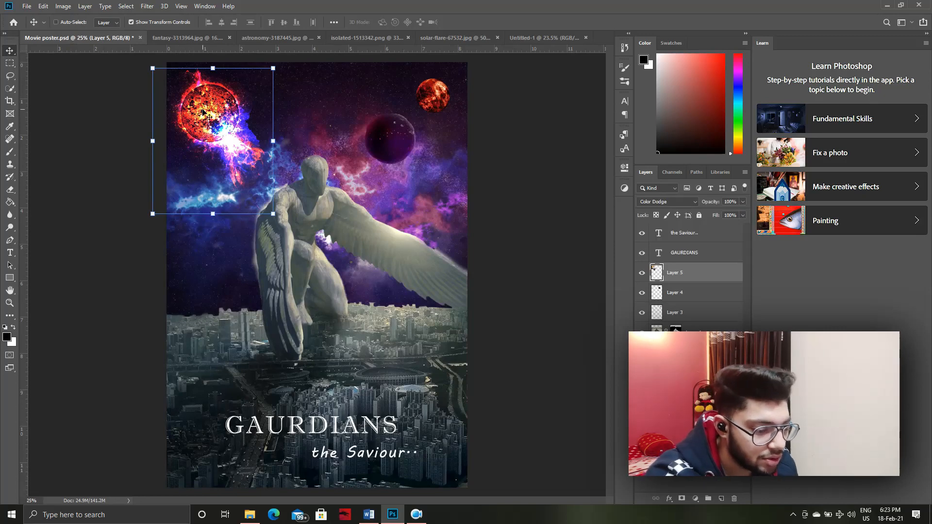
left_click(539, 37)
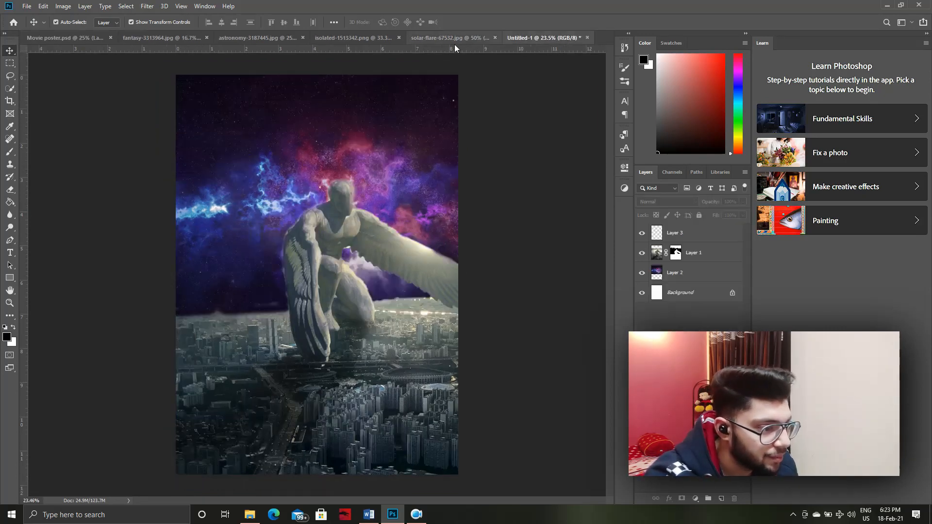
key("ctrl+v")
mouse_move(320, 265)
left_mouse_down()
mouse_move(226, 161)
mouse_move(216, 119)
mouse_move(222, 128)
left_mouse_up()
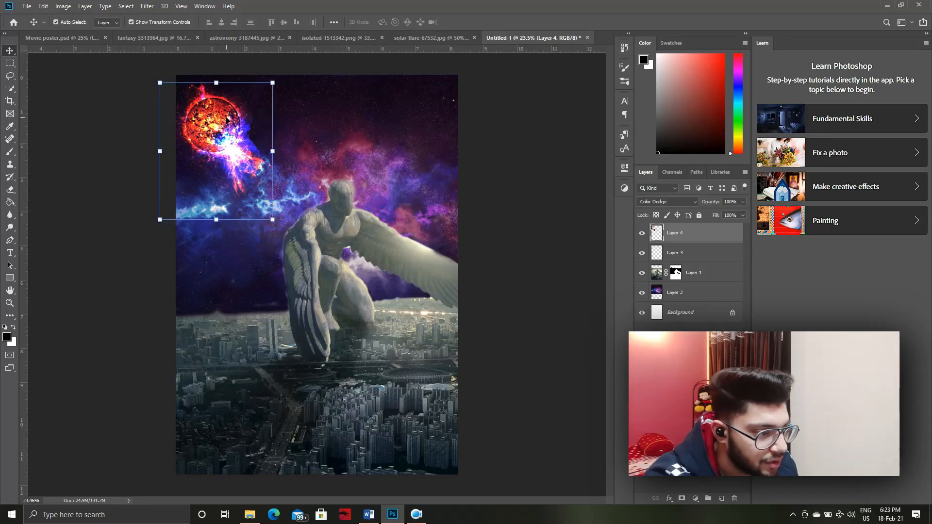
- Copy the orange planet from isolated-1513342.png into the poster and try to scale it to about 18% in the upper-right sky
left_click(432, 37)
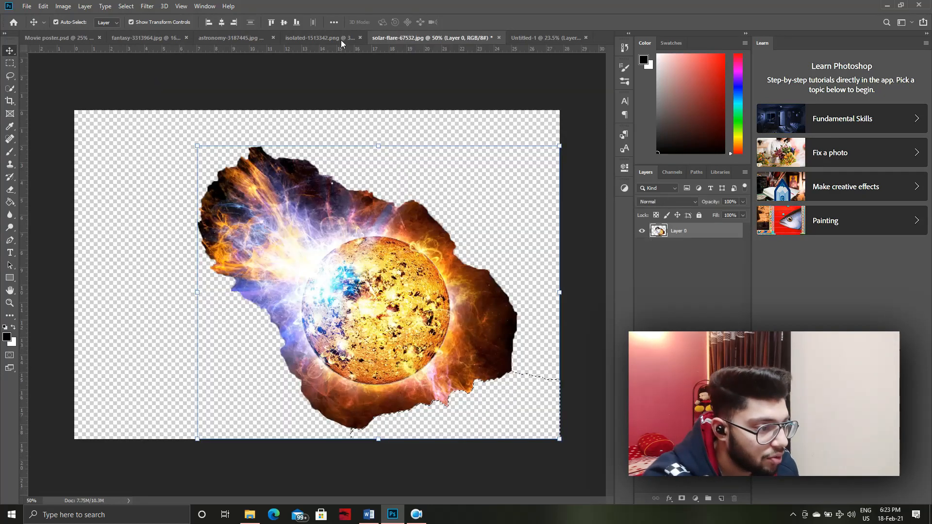
left_click(337, 39)
key("ctrl")
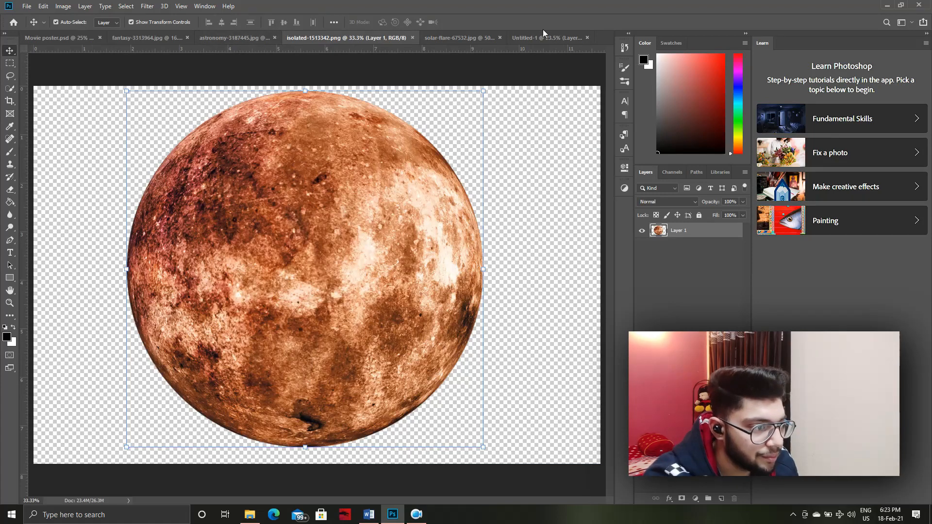
left_click_drag(543, 32, 411, 156)
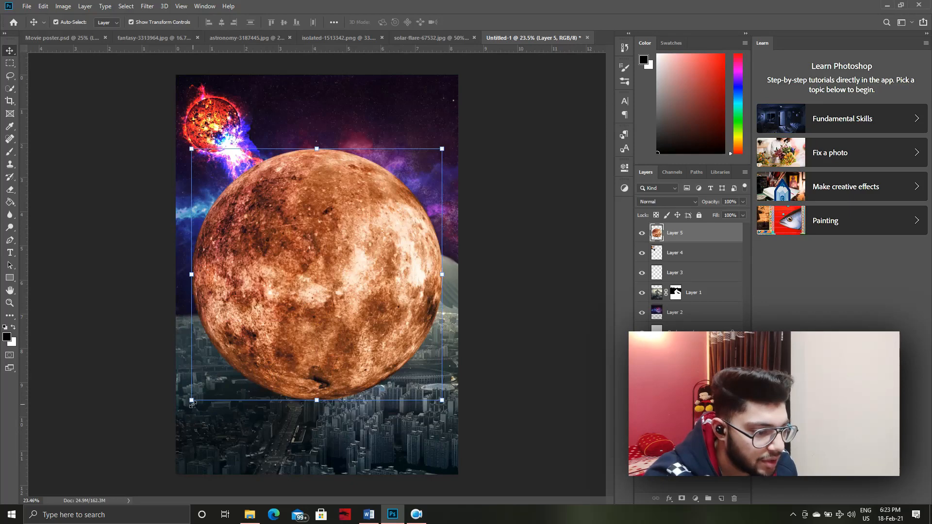
left_click_drag(191, 403, 416, 114)
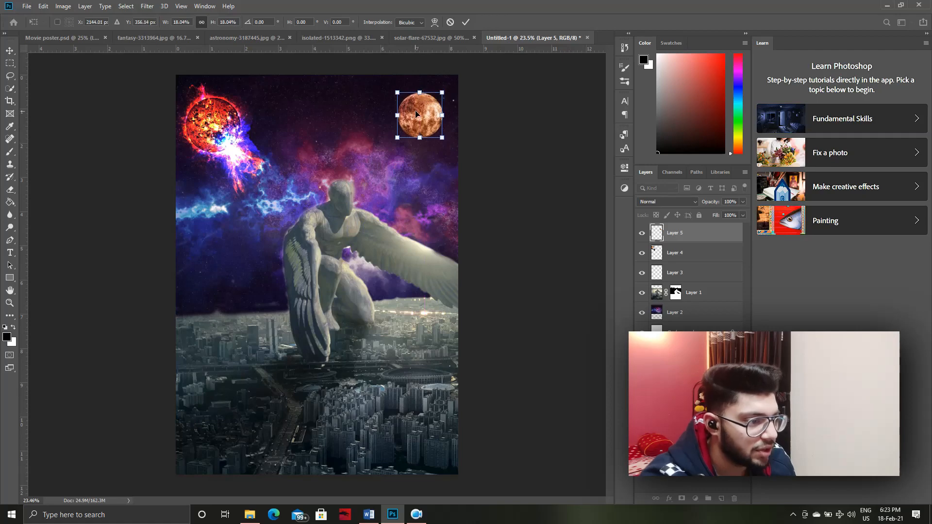
- Find the dark purple planet among the open documents and copy it from Movie poster.psd
left_click(165, 37)
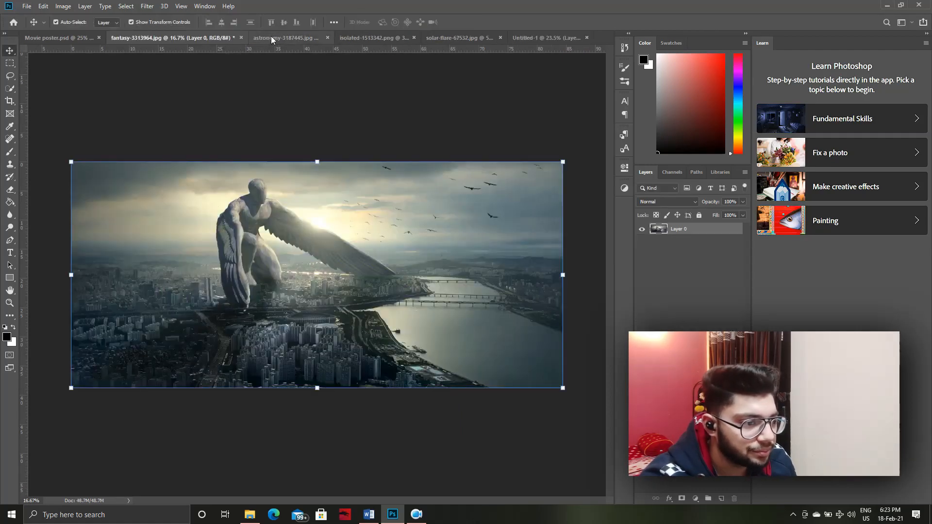
left_click(271, 37)
left_click(351, 39)
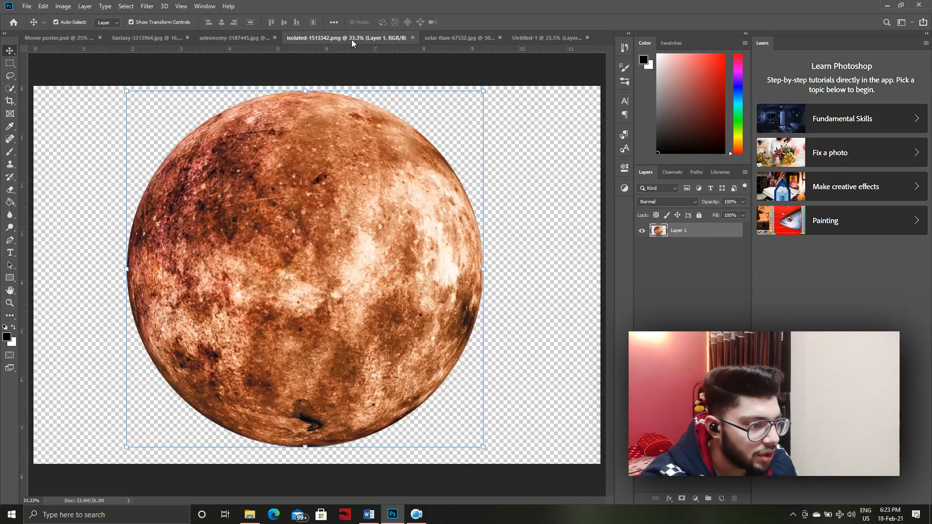
left_click(448, 37)
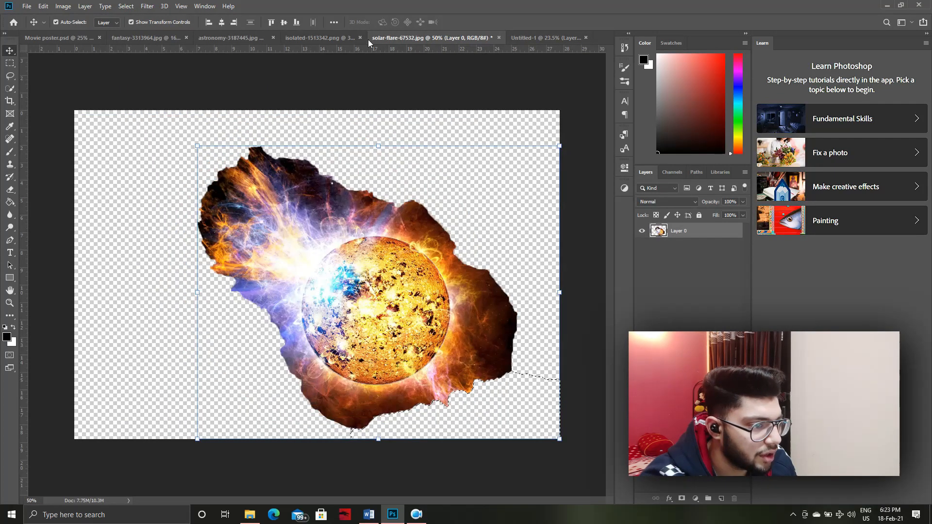
left_click(305, 38)
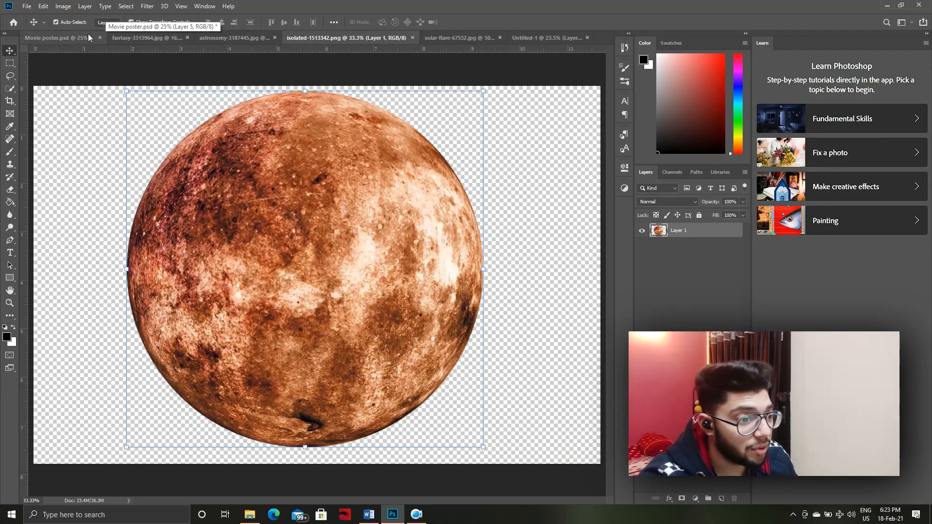
left_click(73, 38)
left_click(387, 139)
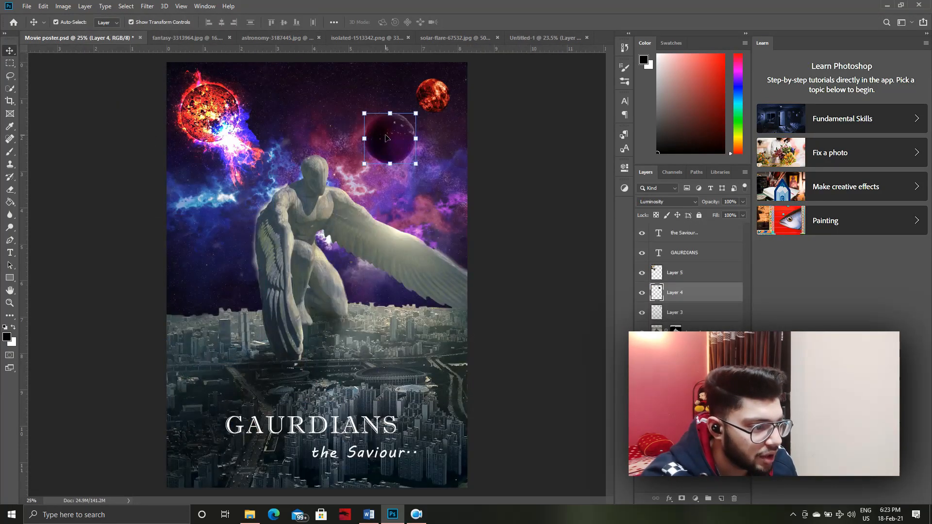
- Shrink the oversized orange planet in the Untitled-1 poster to a small moon and place it in the upper-right sky
left_click(534, 37)
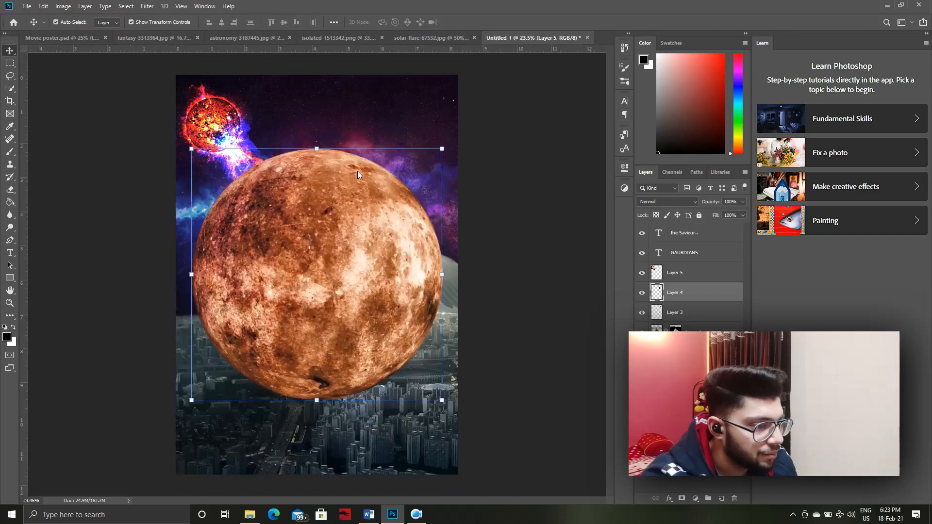
left_click_drag(324, 193, 369, 119)
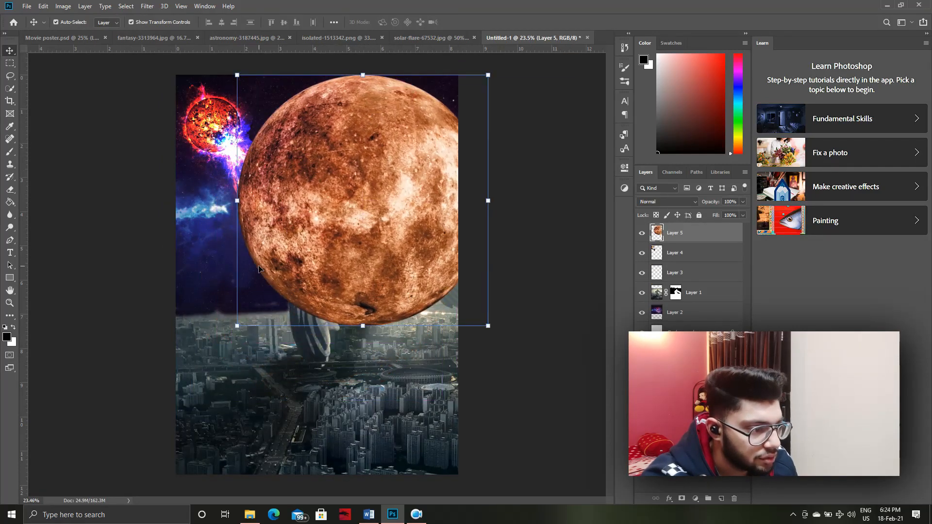
left_click_drag(237, 325, 413, 118)
left_click(528, 136)
left_click(389, 156)
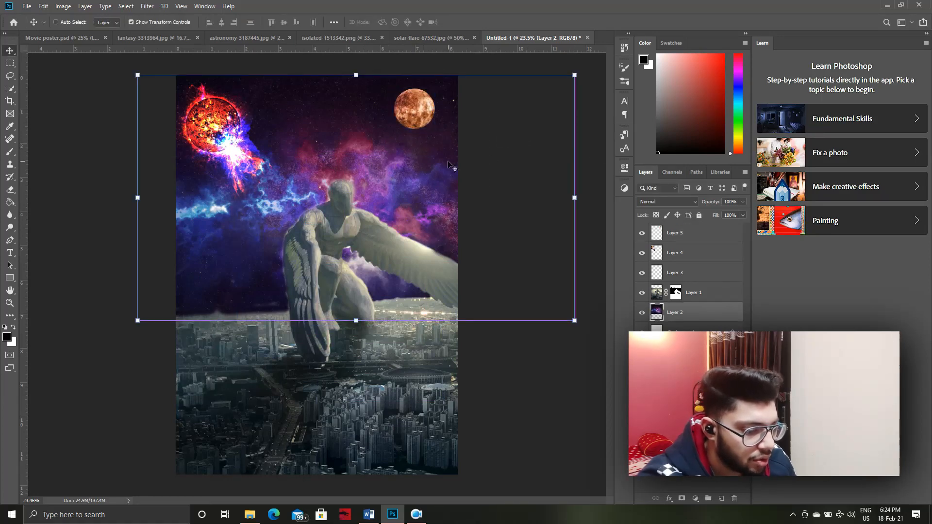
- Paste the dark planet into the poster and place it in the sky just below and left of the orange planet
key("ctrl+v")
key("ctrl+z")
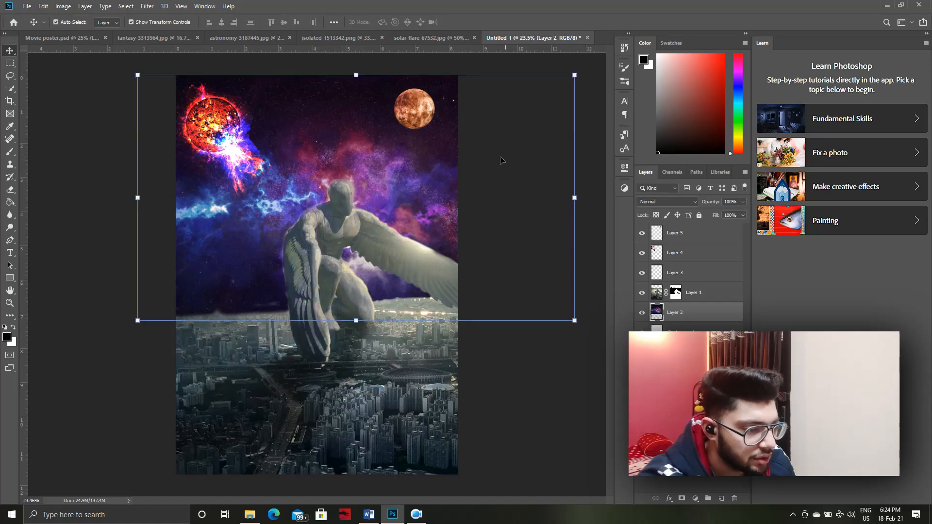
left_click(543, 351, "ctrl")
key("ctrl+v")
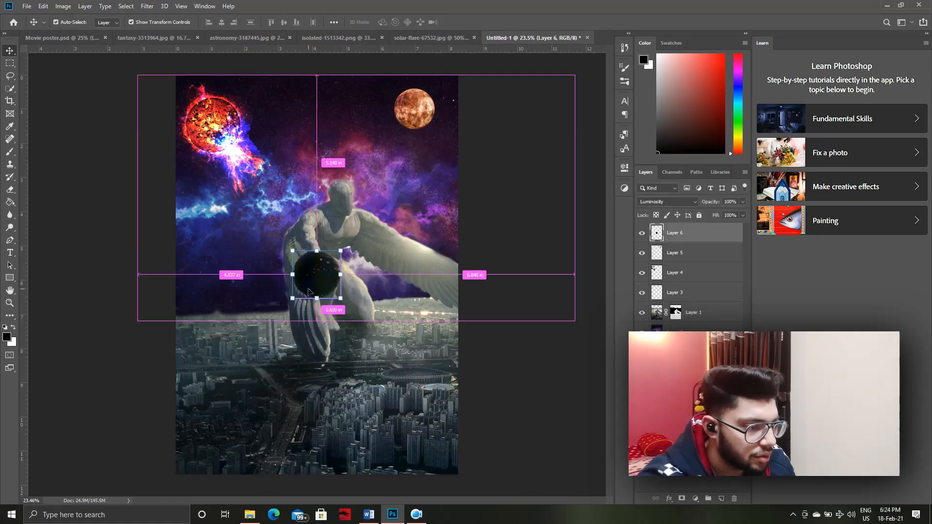
left_click_drag(317, 275, 375, 163)
- Set the orange planet layer's blend mode to Luminosity
left_click(418, 113)
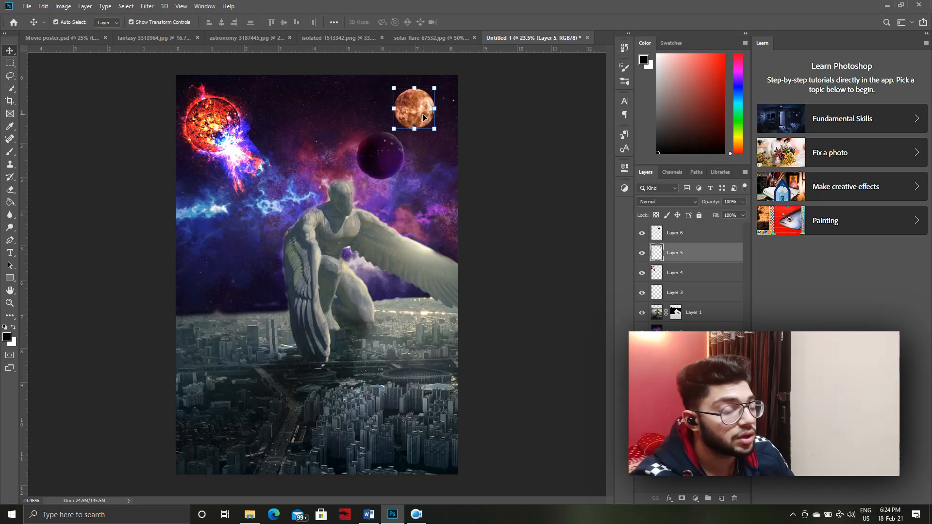
left_click(674, 203)
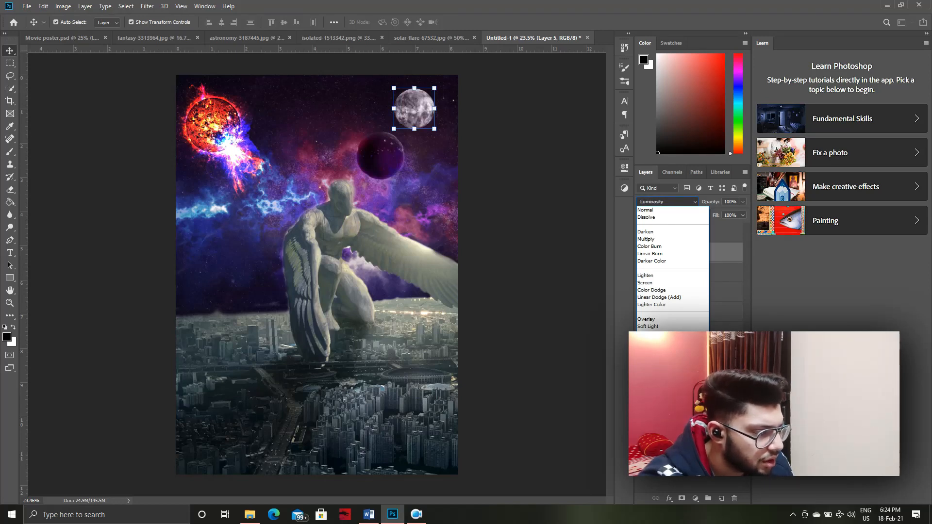
left_click(663, 435)
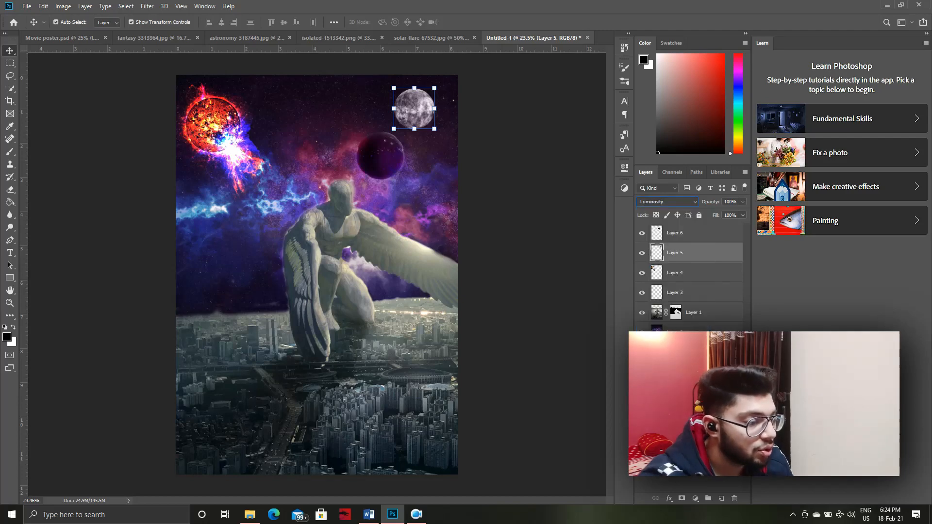
- Add the title text GAURDIANS over the city below the statue
left_click(9, 253)
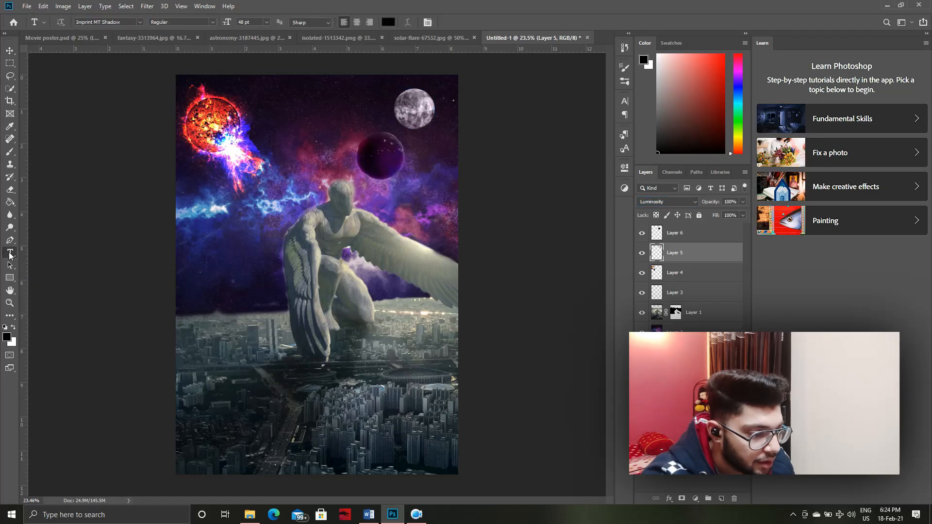
left_click(280, 394)
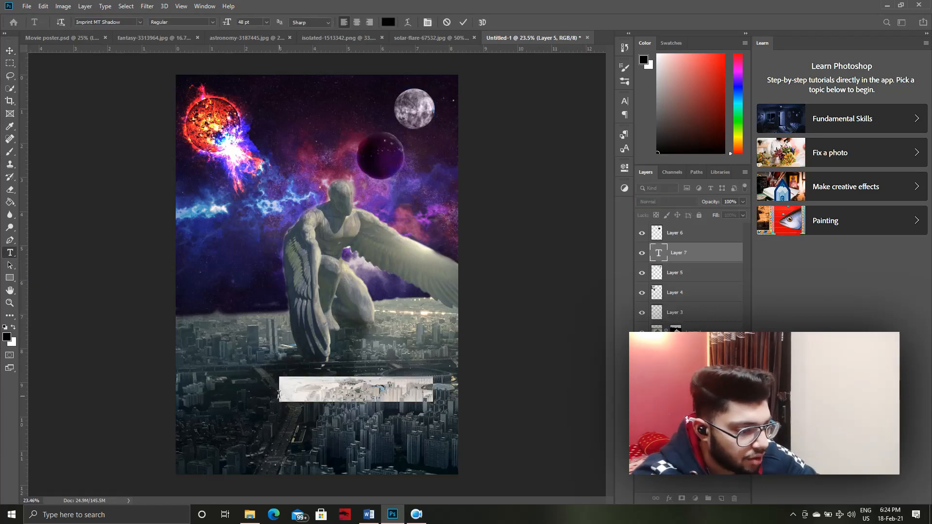
key("BackSpace")
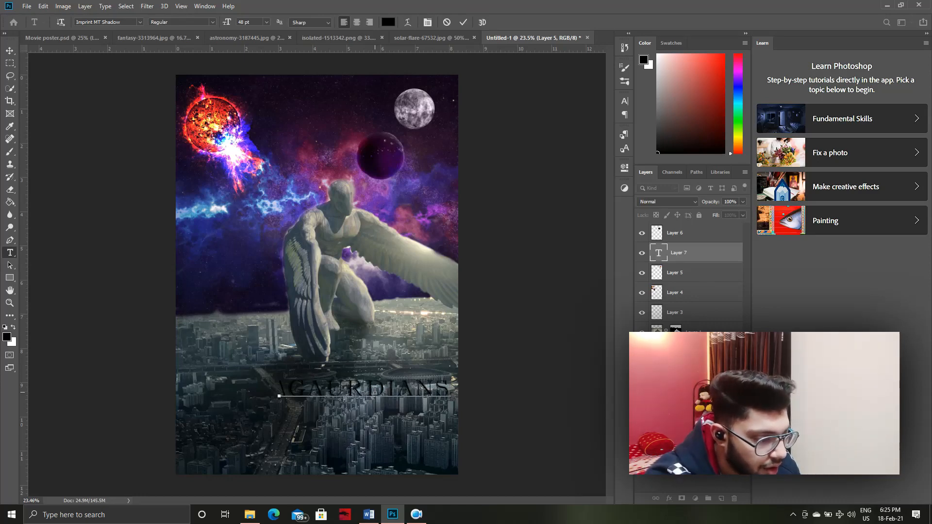
- Change the color of the GAURDIANS title text to white (ffffff)
left_click_drag(291, 385, 452, 375)
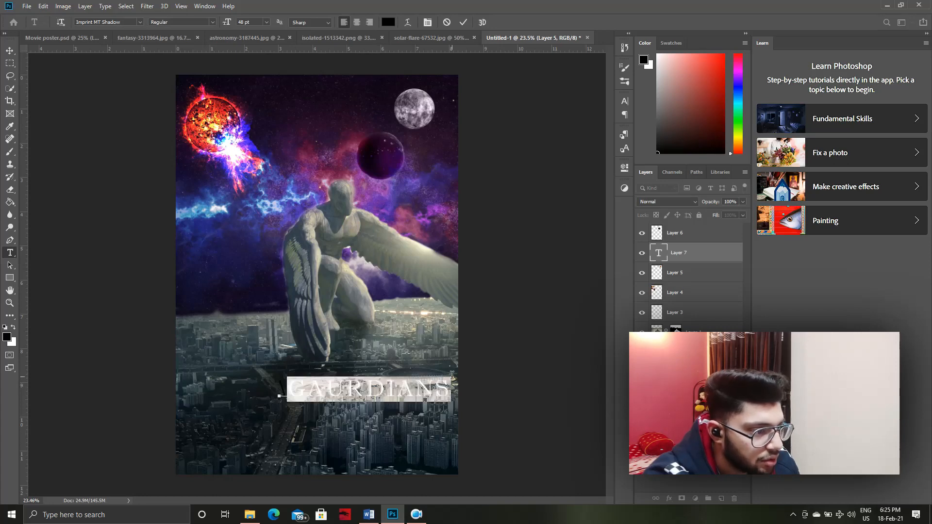
left_click(388, 22)
left_click_drag(432, 120, 337, 117)
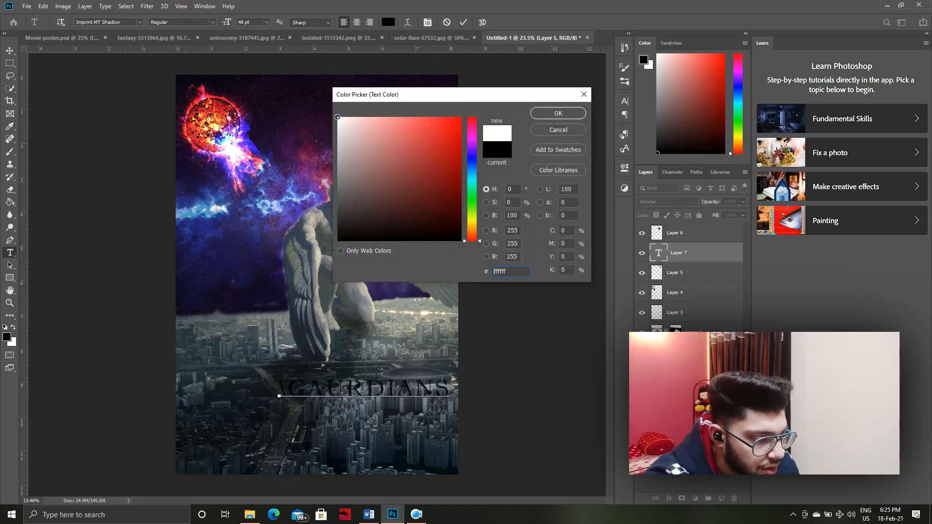
left_click(553, 113)
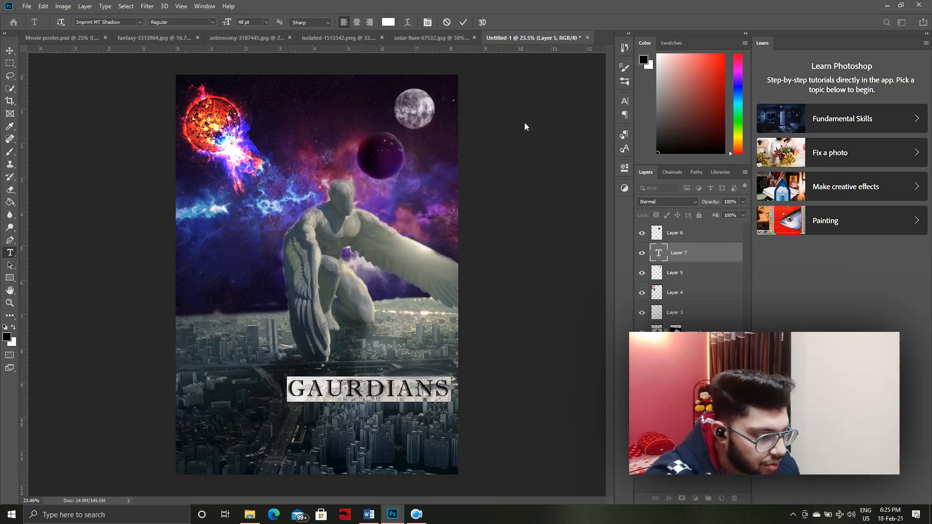
- Remove the extra space before GAURDIANS and move the title left so it sits centered over the city
left_click(299, 398)
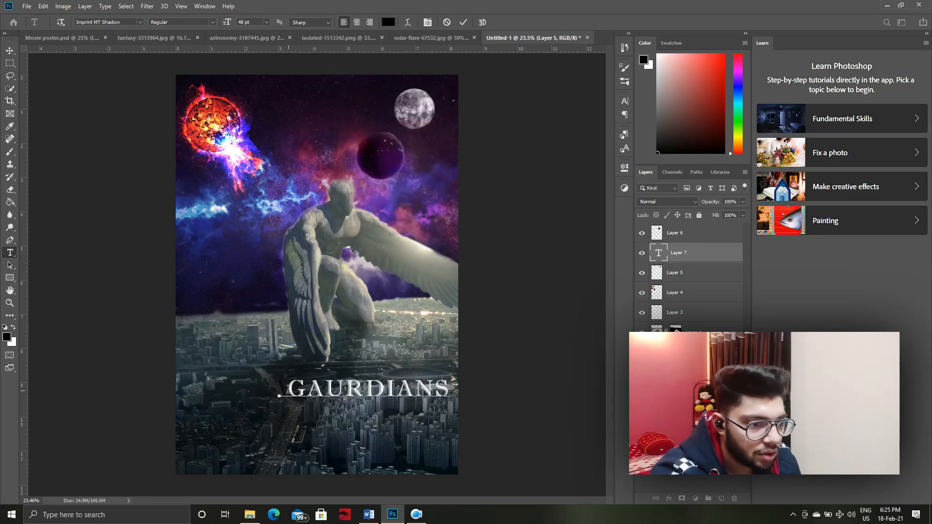
key("BackSpace")
left_click(10, 51)
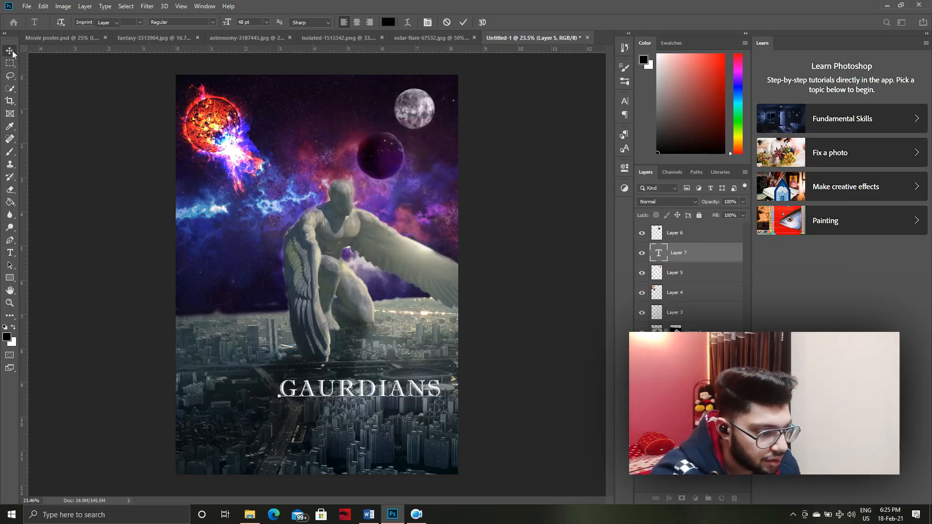
left_click_drag(345, 390, 299, 397)
left_click(517, 388)
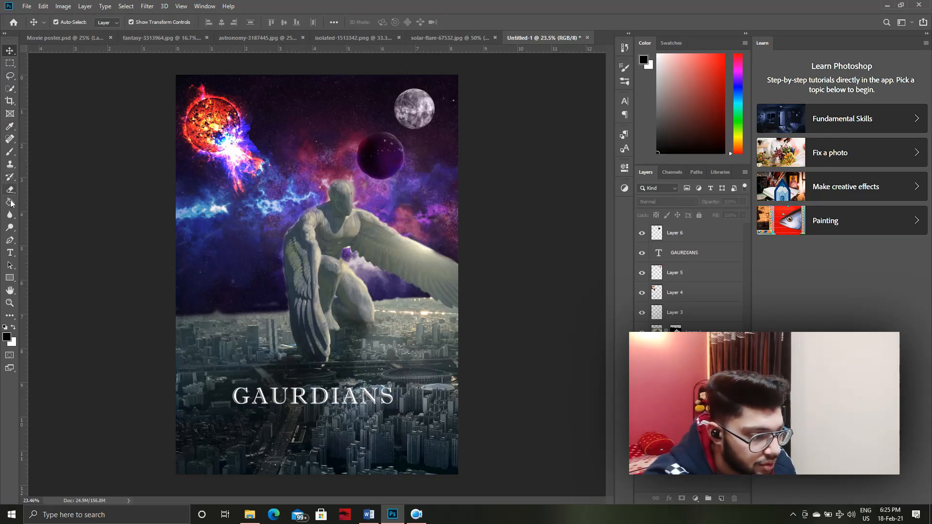
- Add a subtitle text reading "the Saviour", with a capital S, just below the right half of the GAURDIANS title
left_click(8, 255)
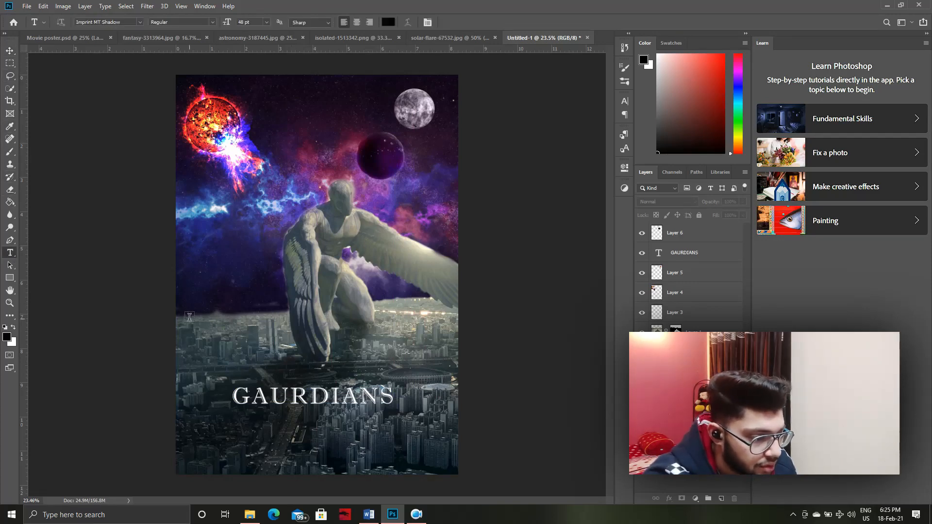
left_click(324, 420)
key("BackSpace")
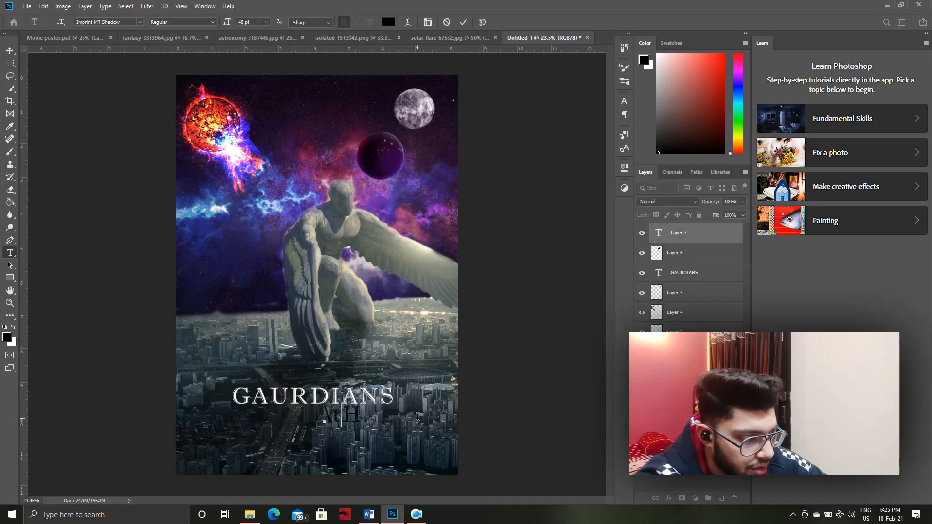
type("hen")
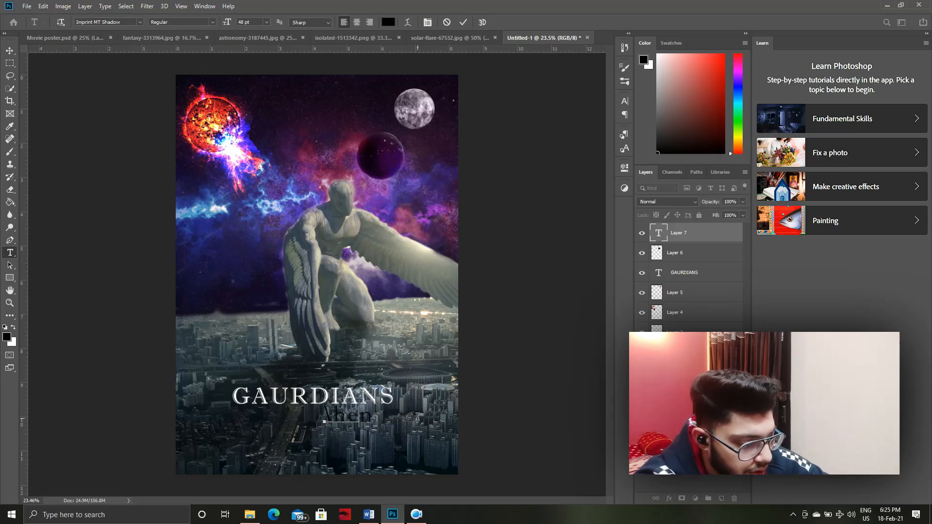
key("BackSpace")
type("say")
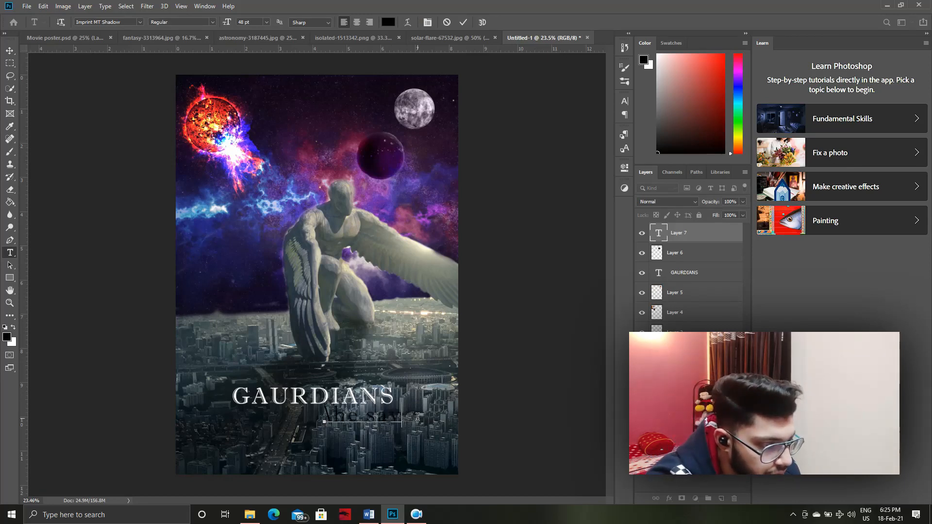
type("iour")
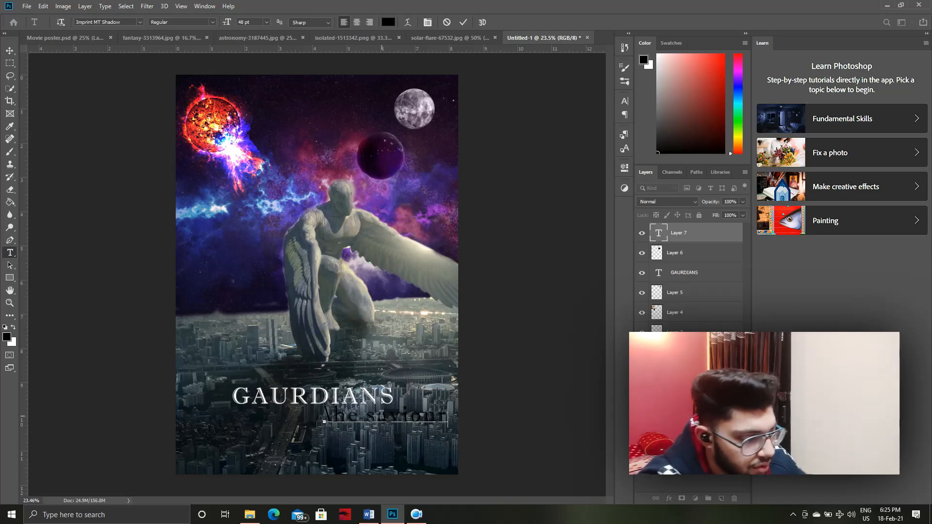
left_click(382, 416)
key("BackSpace")
type("S")
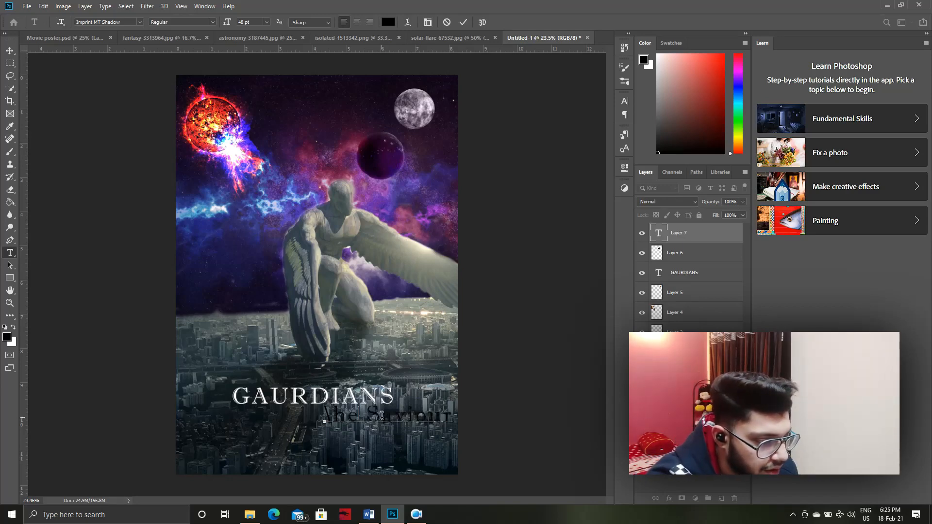
- Change the color of the whole subtitle text below GAURDIANS to white
left_click_drag(464, 417, 322, 421)
left_click(389, 22)
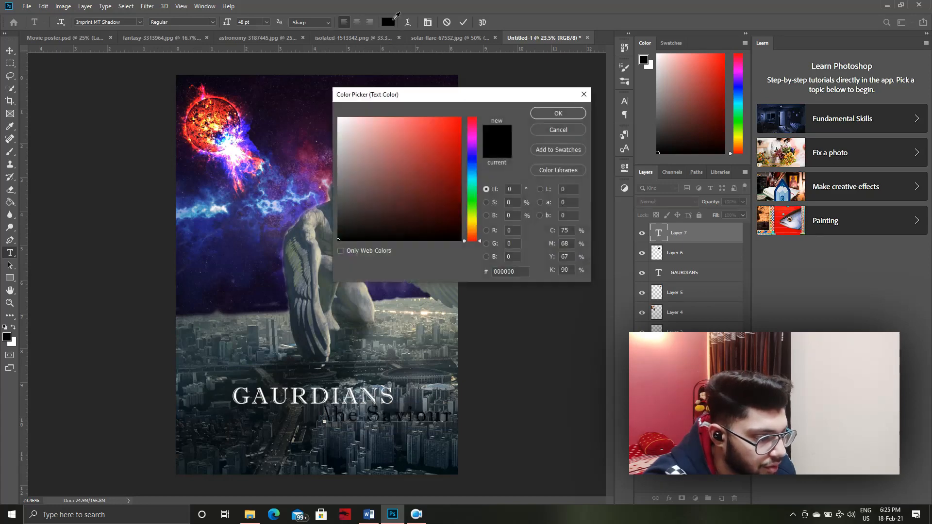
left_click_drag(357, 156, 336, 115)
left_click(557, 116)
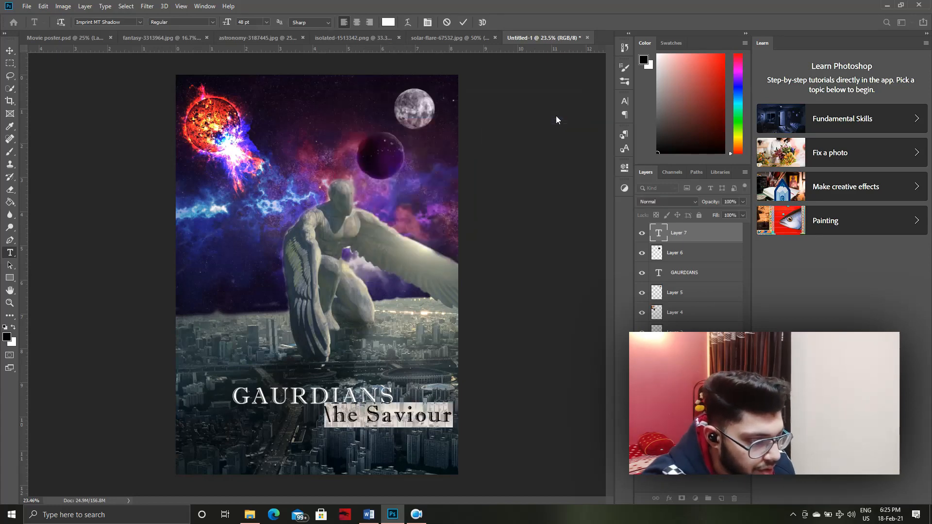
- Replace the stray first character of the subtitle with a capital T so it reads "The Saviour"
left_click(337, 419)
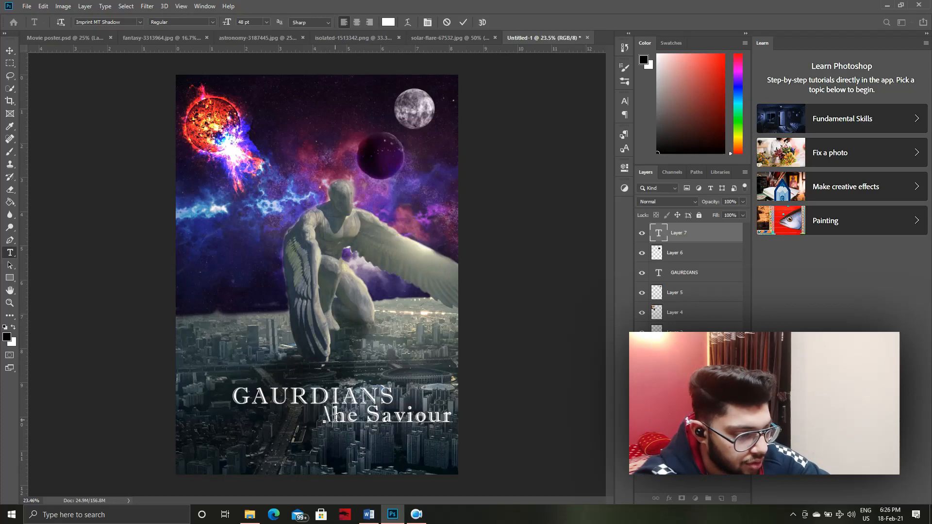
key("BackSpace")
type("T")
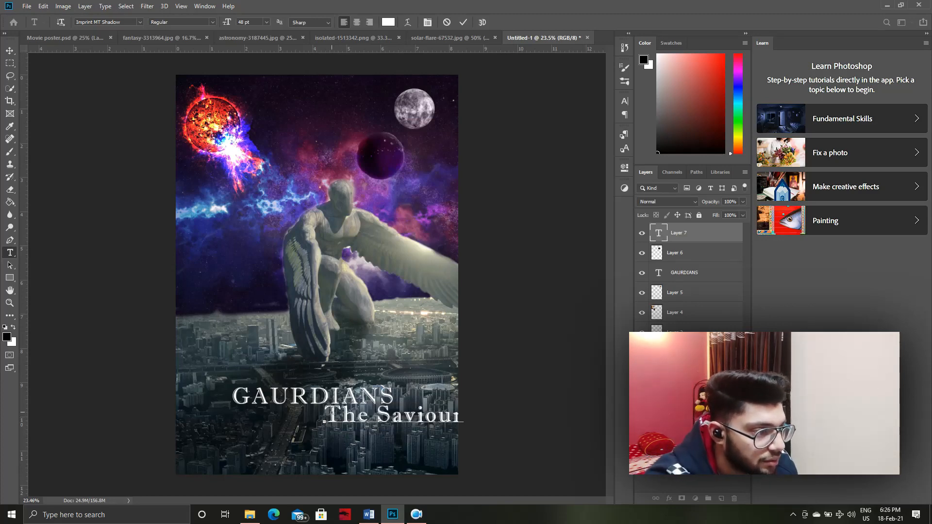
- Set the font size of the entire "The Saviour" subtitle to 30 pt and commit the text
left_click_drag(332, 411, 468, 410)
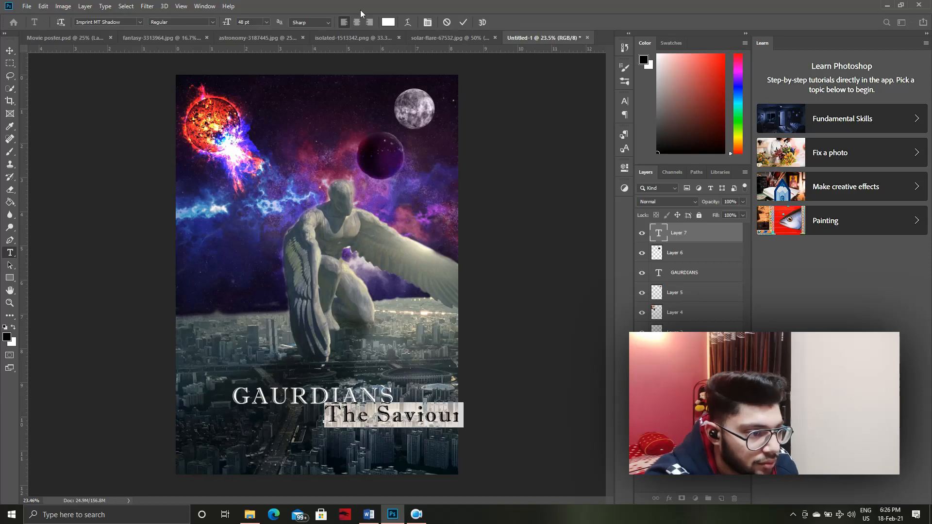
left_click(265, 23)
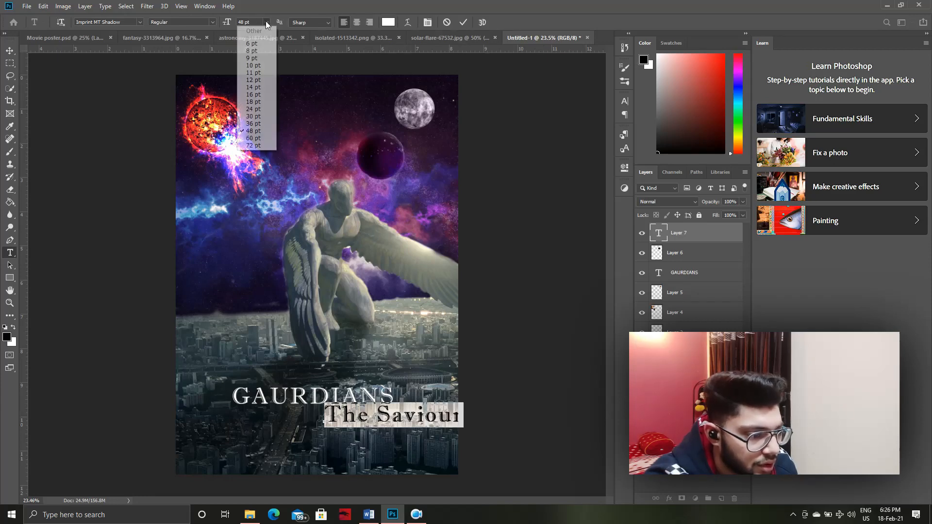
left_click(252, 117)
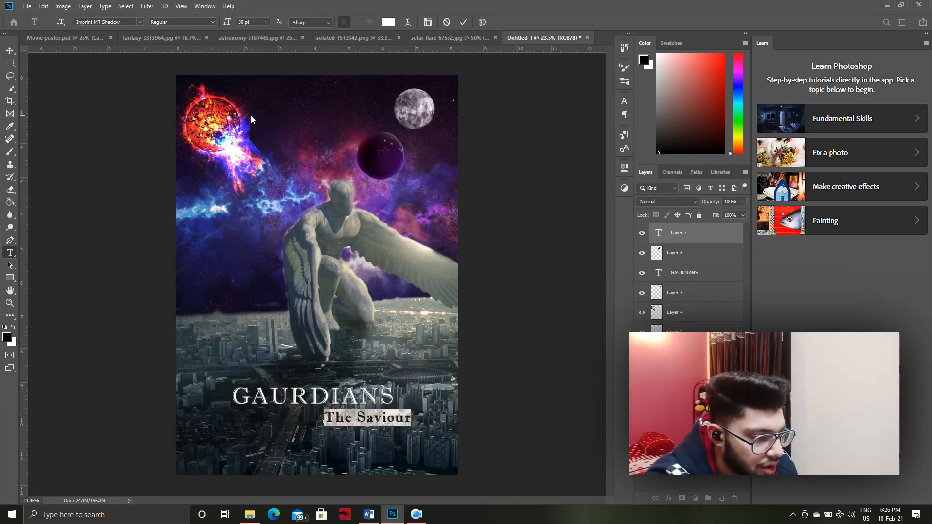
left_click(531, 417)
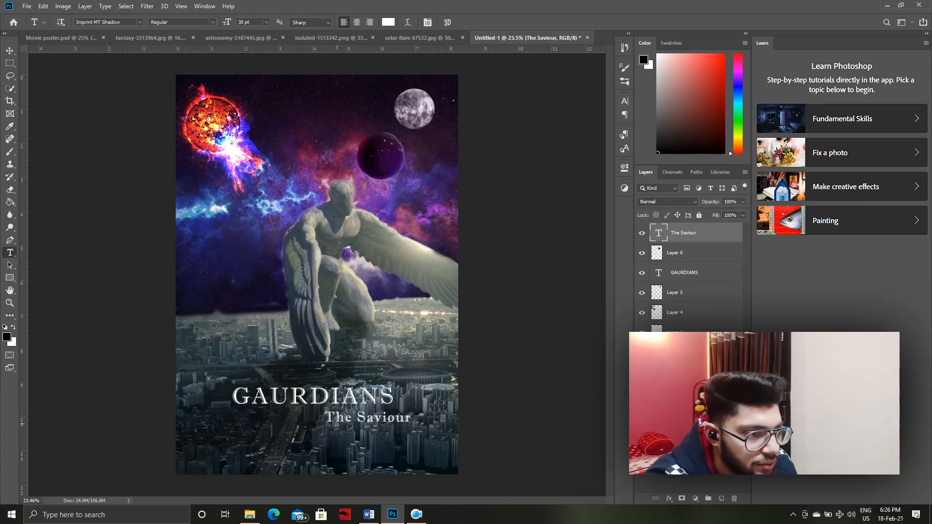
- Check which font the subtitle uses in the Movie poster.psd document, and return to the Untitled-1 document
left_click_drag(324, 418, 413, 418)
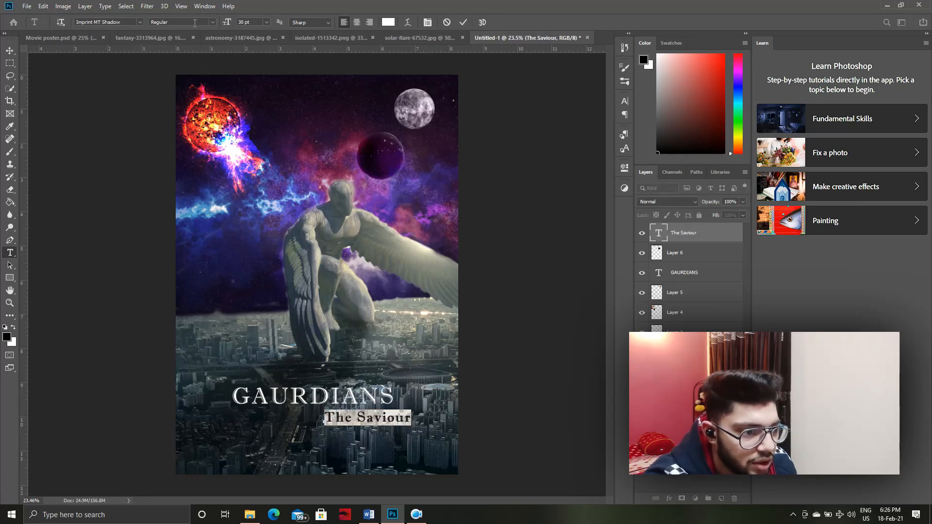
left_click(52, 41)
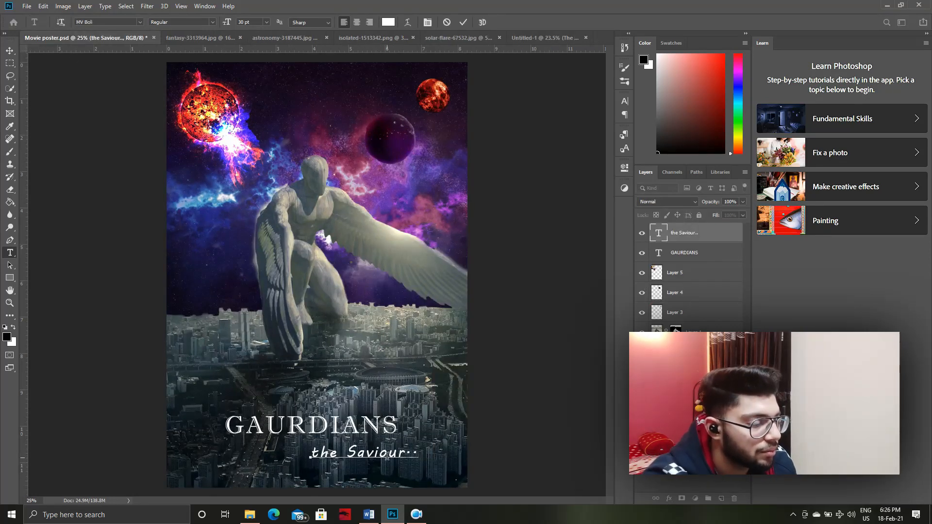
left_click(532, 37)
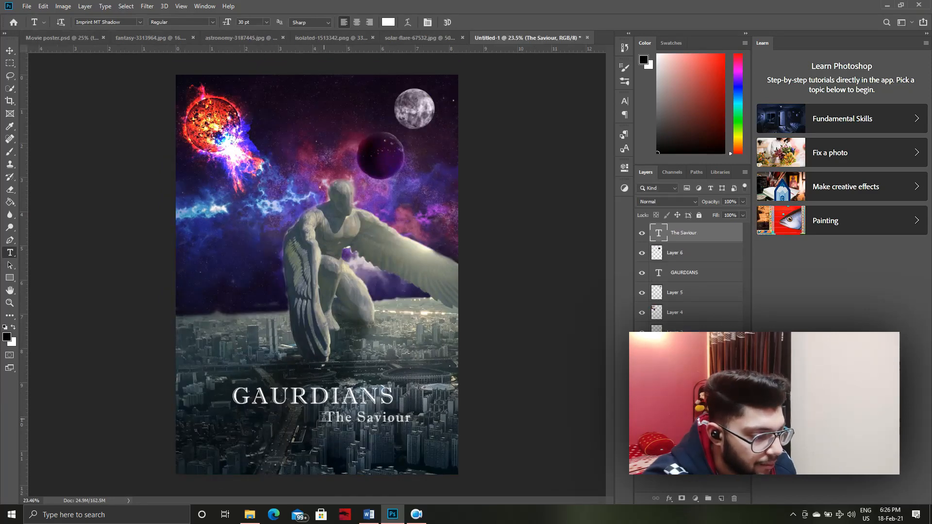
- Change the font of the "The Saviour" subtitle to MV Boli
left_click(324, 419)
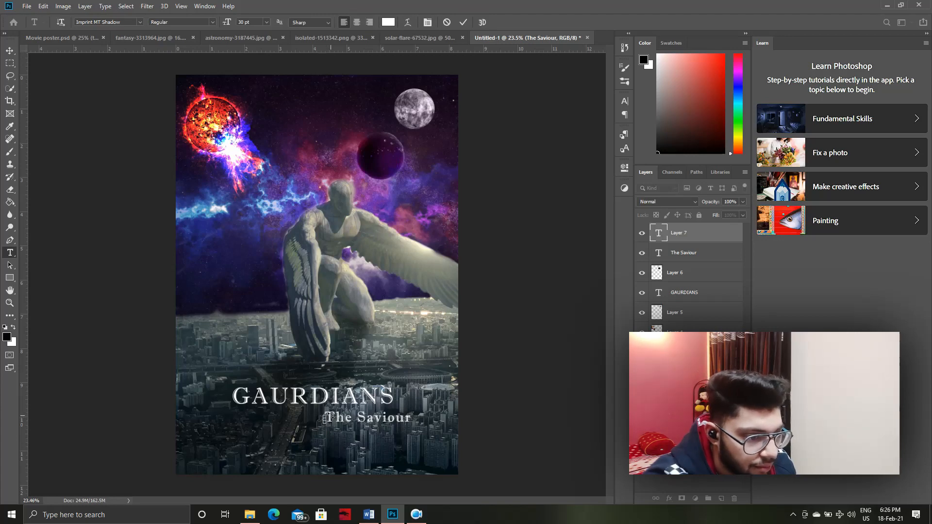
key("Escape")
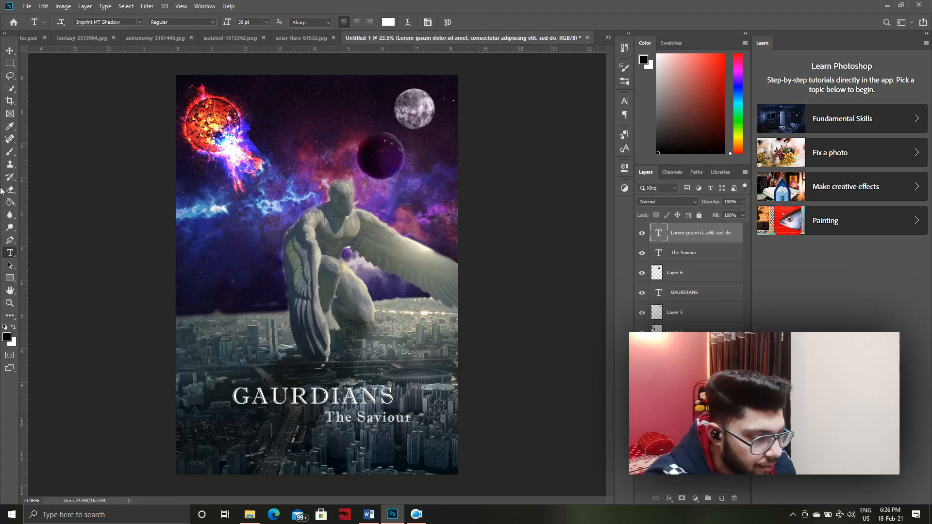
left_click_drag(326, 418, 417, 417)
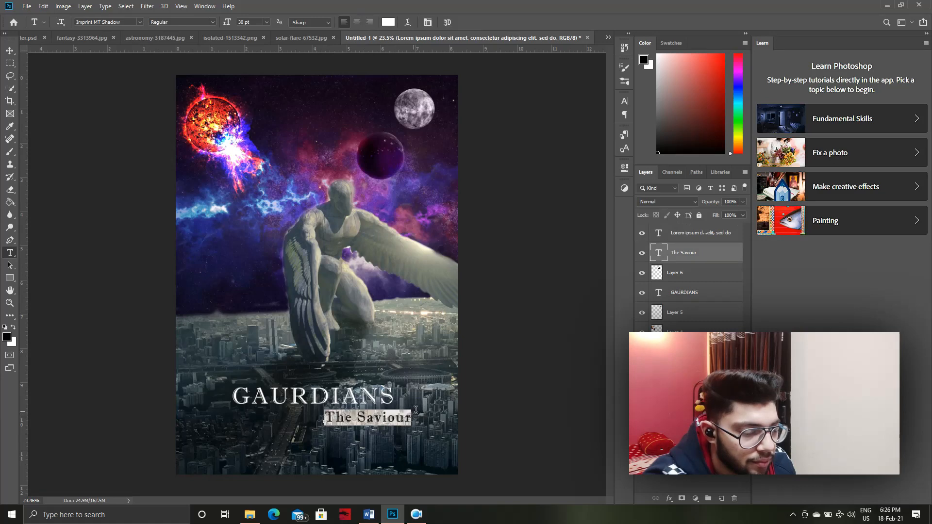
left_click(141, 22)
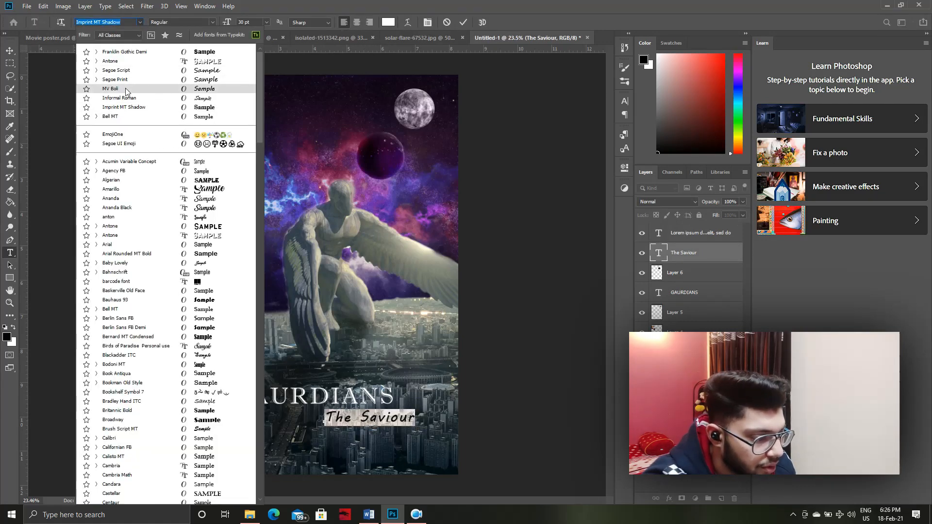
left_click(126, 90)
left_click(496, 358)
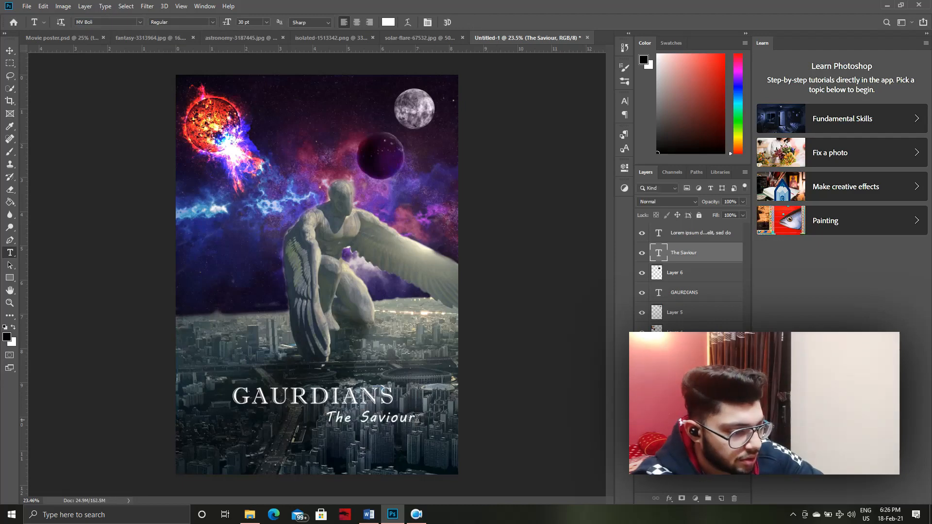
- Add two dots after "The Saviour" and move the subtitle slightly left and down beneath the GAURDIANS title
left_click(391, 417)
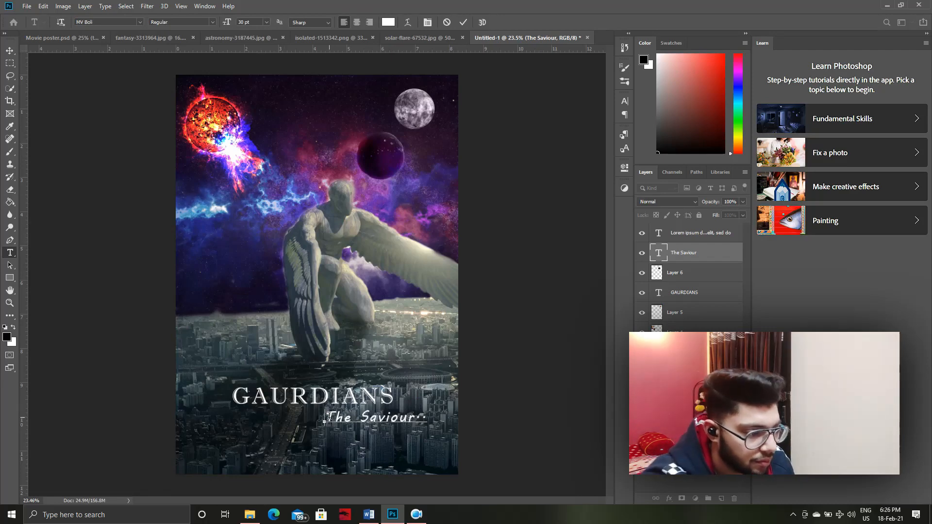
left_click(9, 51)
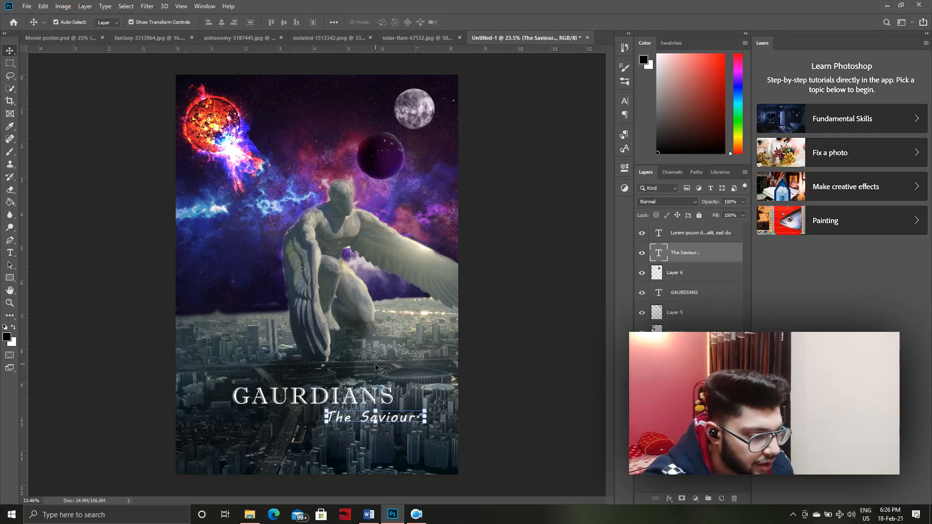
left_click_drag(383, 419, 370, 425)
left_click(533, 380)
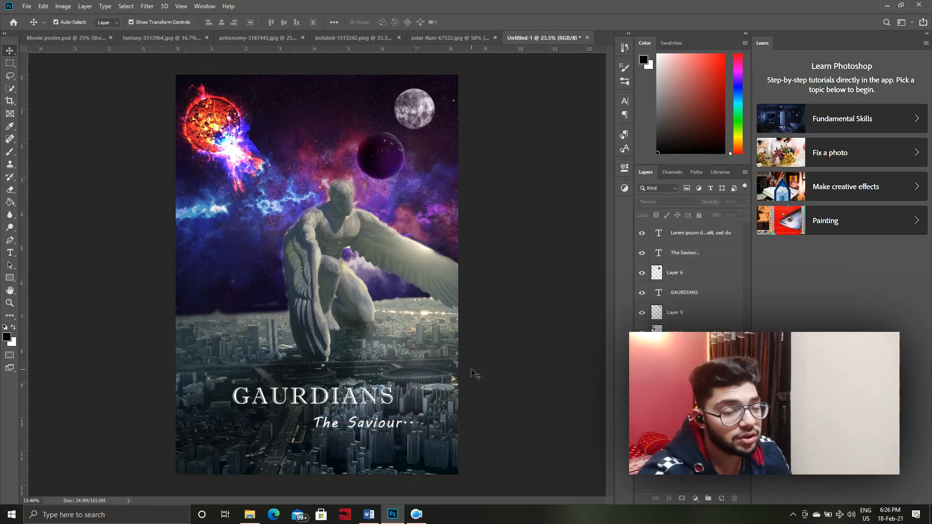